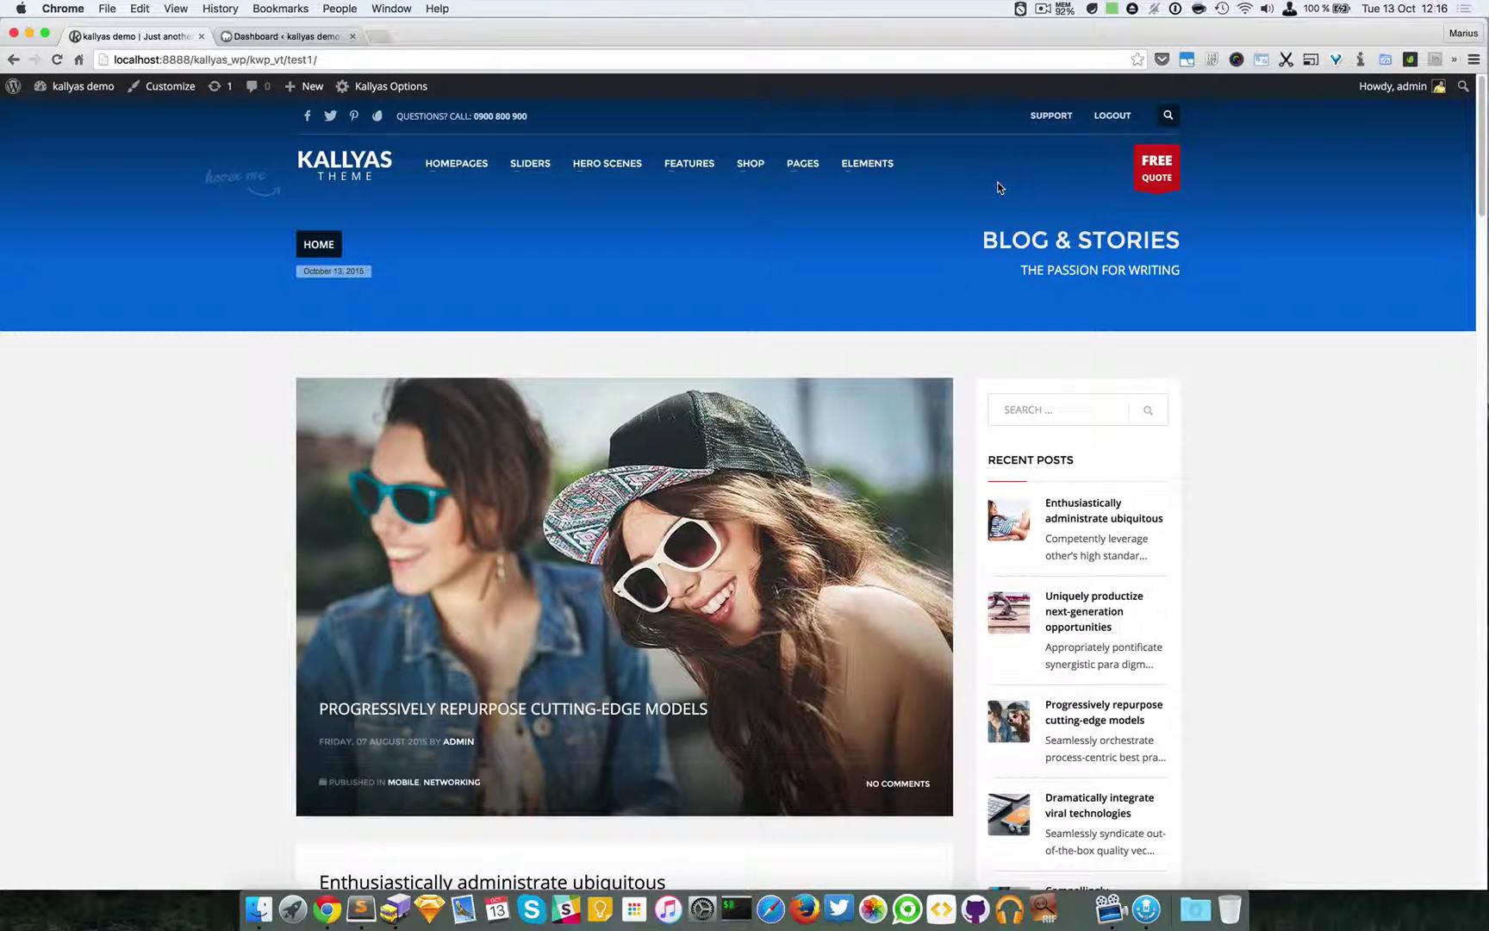
On the Blog & Stories page, reveal the ELEMENTS mega-menu in the main navigation.
mouse_move(863, 170)
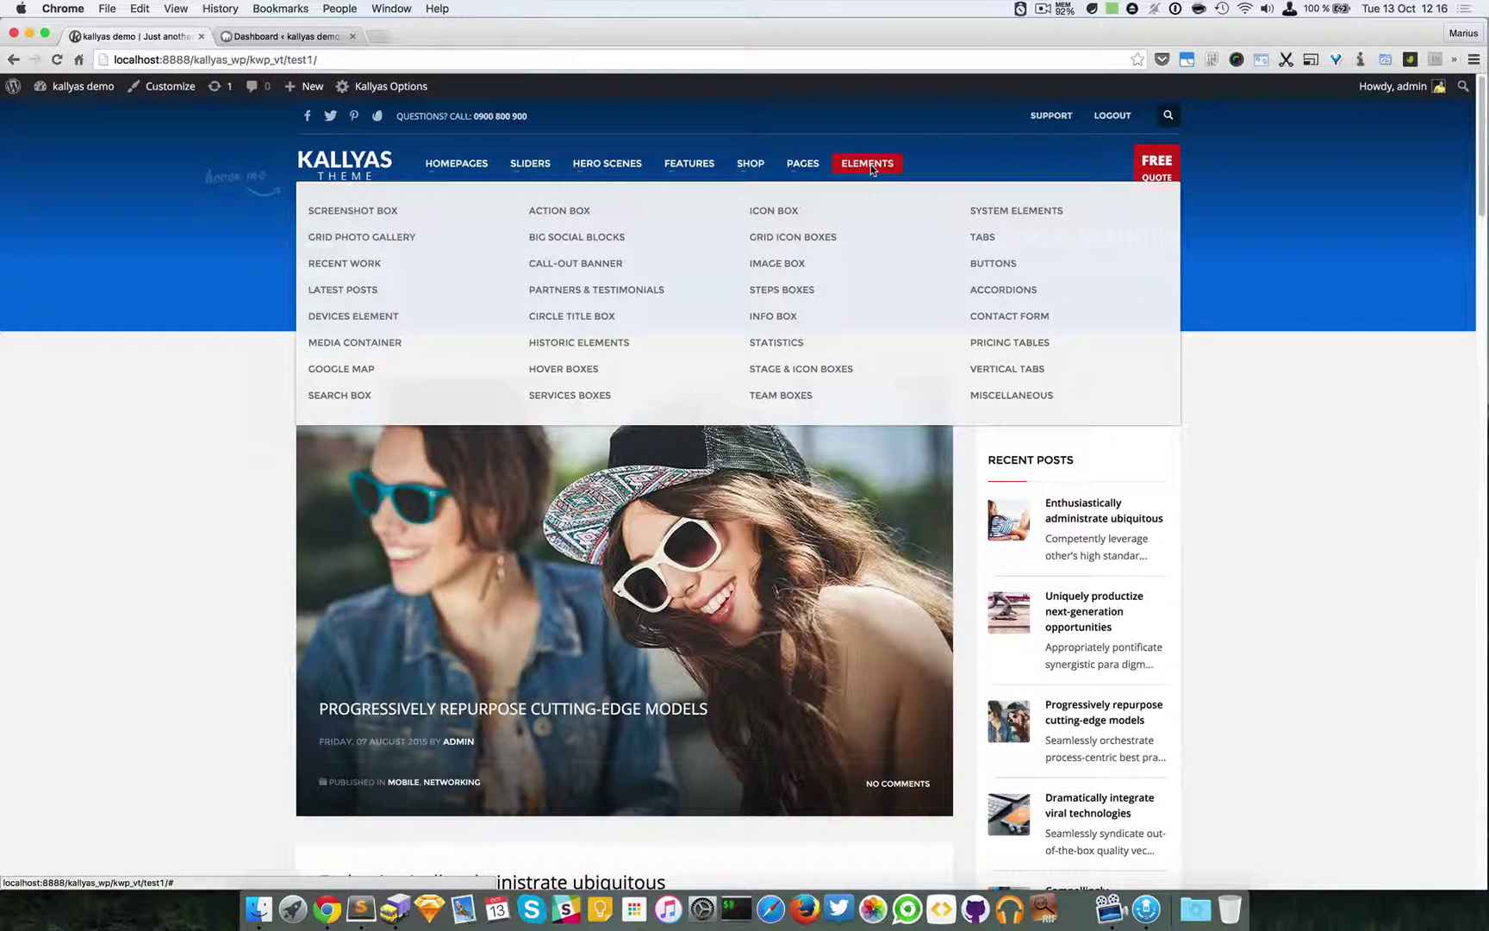
Go to the Elements – Miscellaneous page and scroll to the Flickr Feed beside the Video Box.
click(1017, 398)
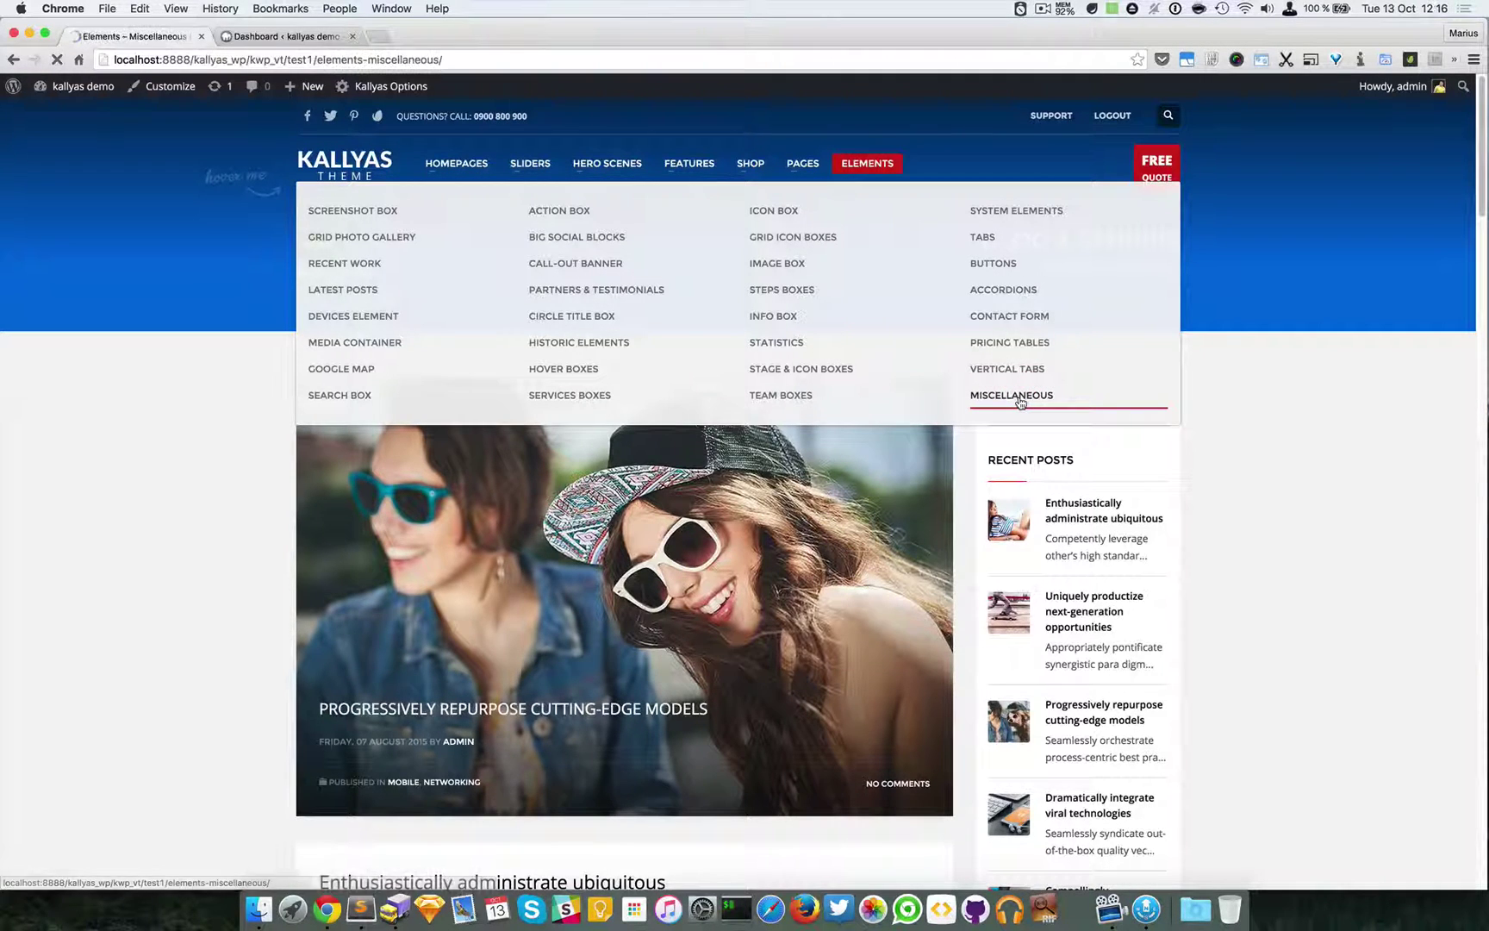
scroll(409, 396, down, 2)
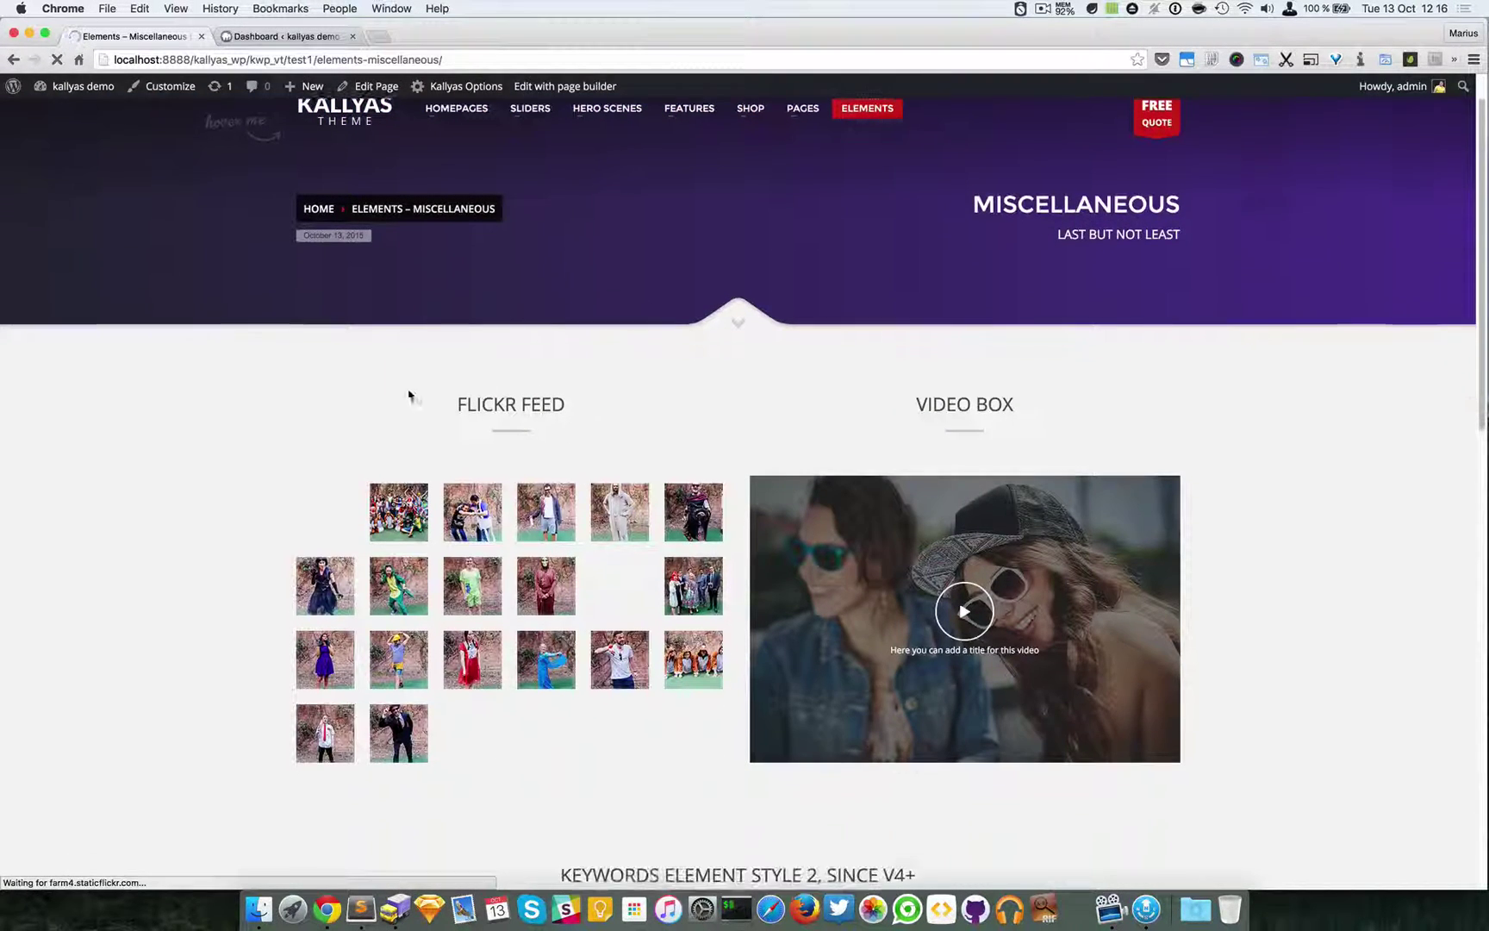
scroll(489, 535, down, 1)
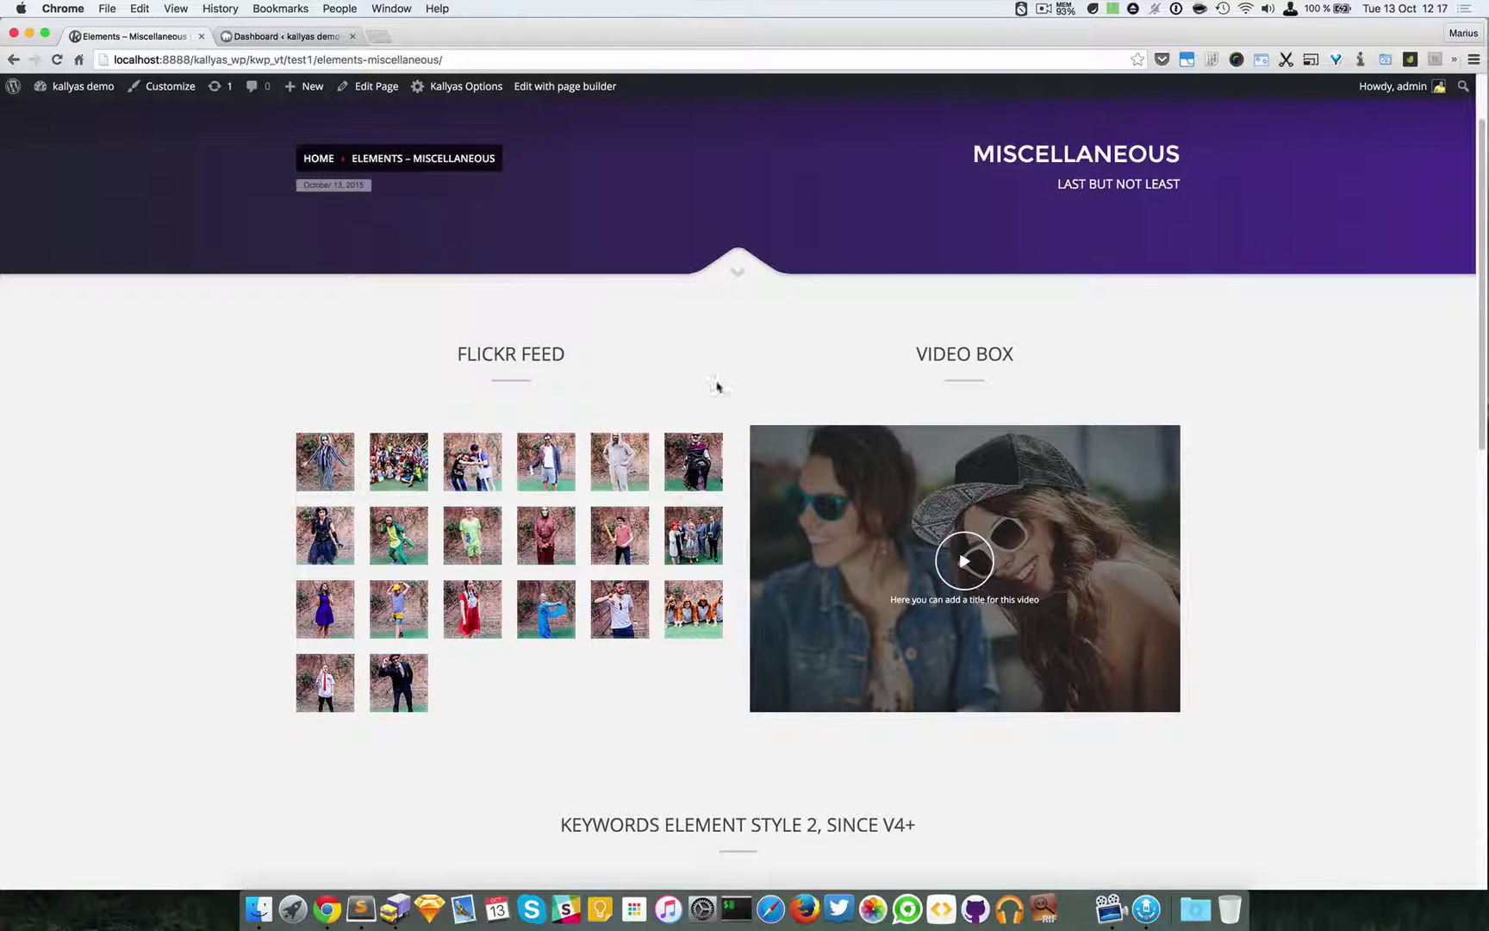
scroll(655, 357, up, 3)
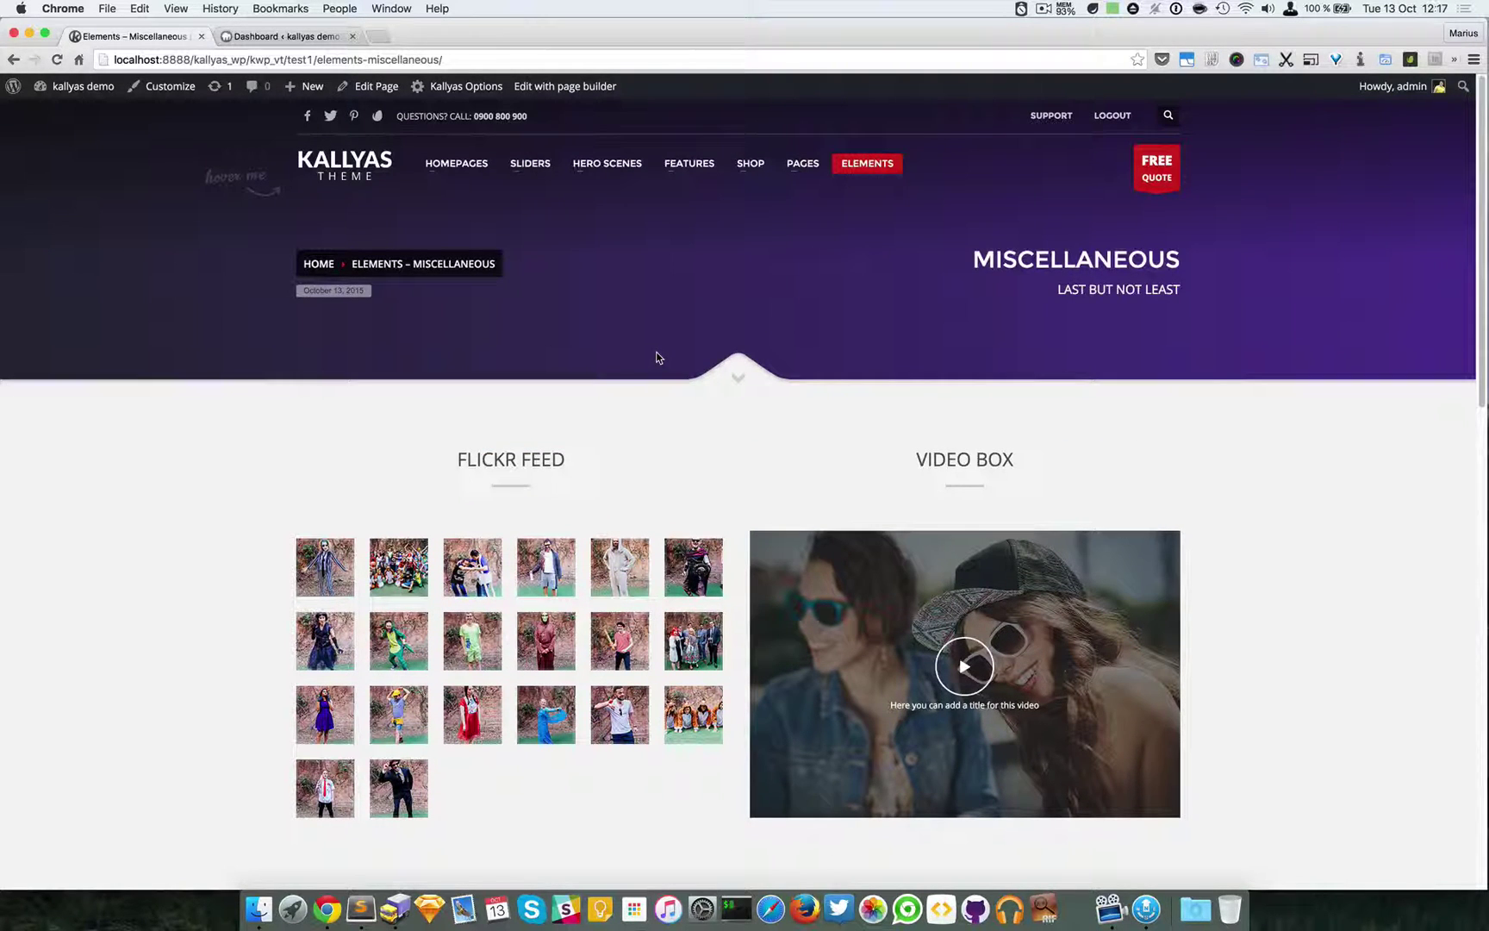
scroll(655, 356, down, 1)
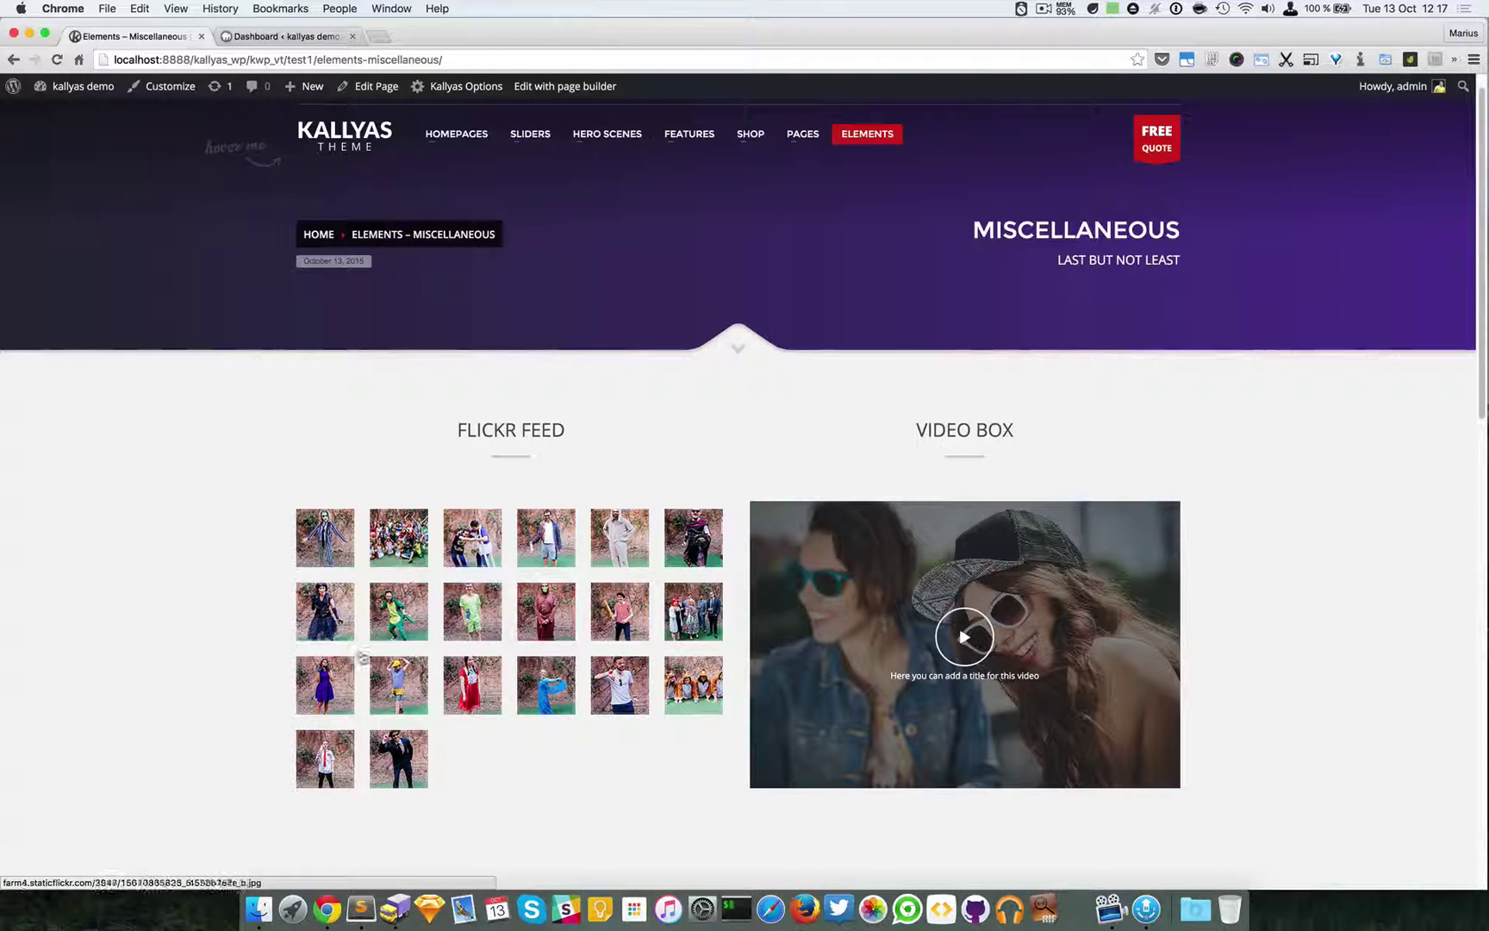
click(340, 539)
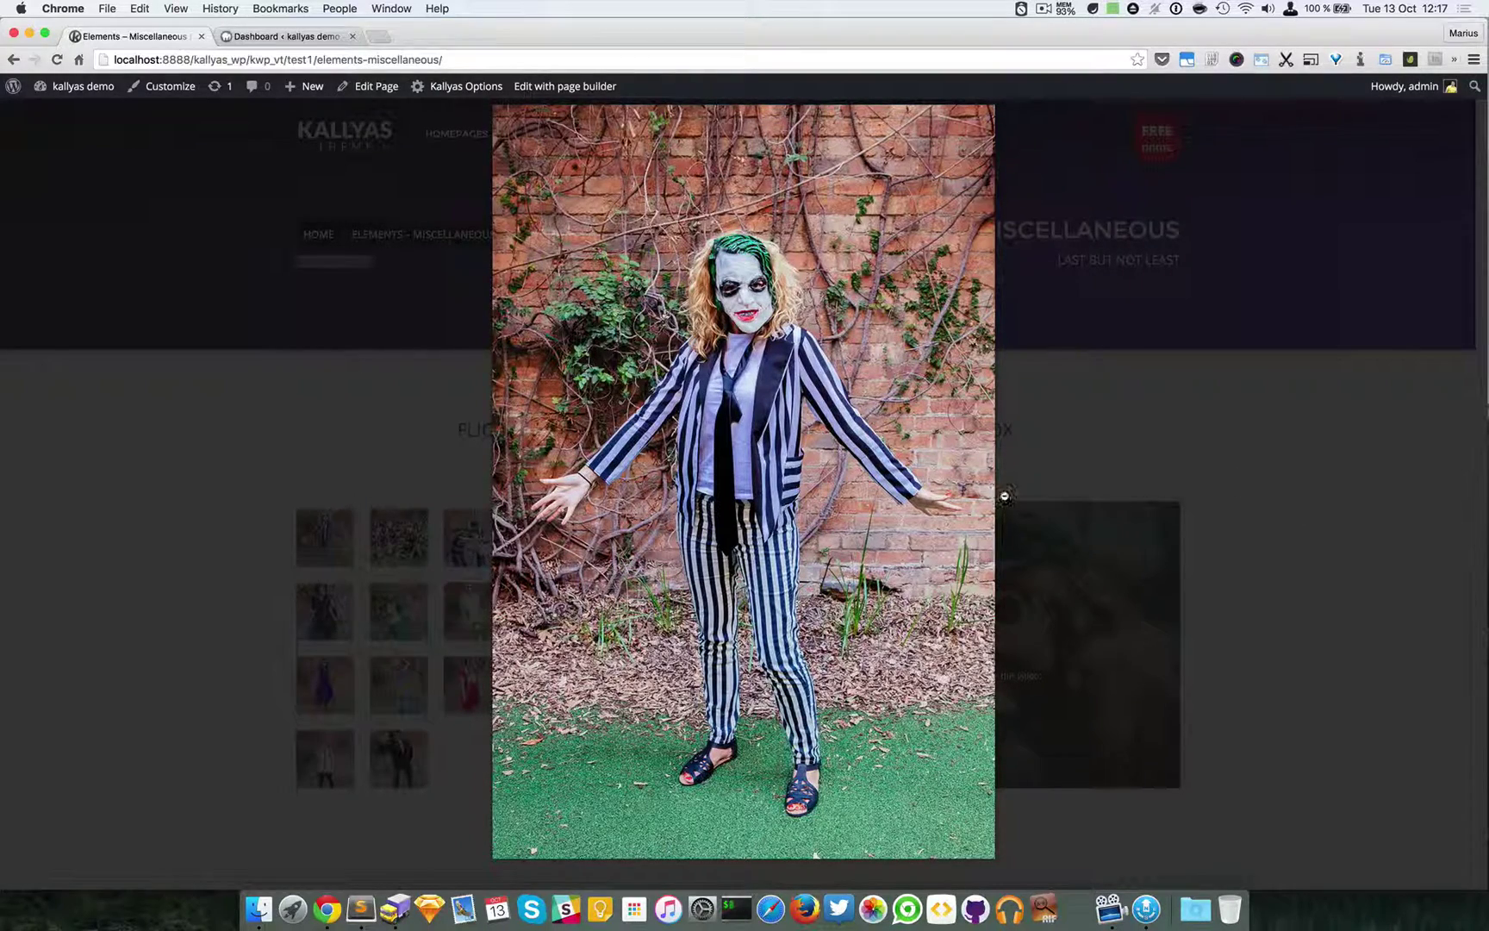
click(1107, 457)
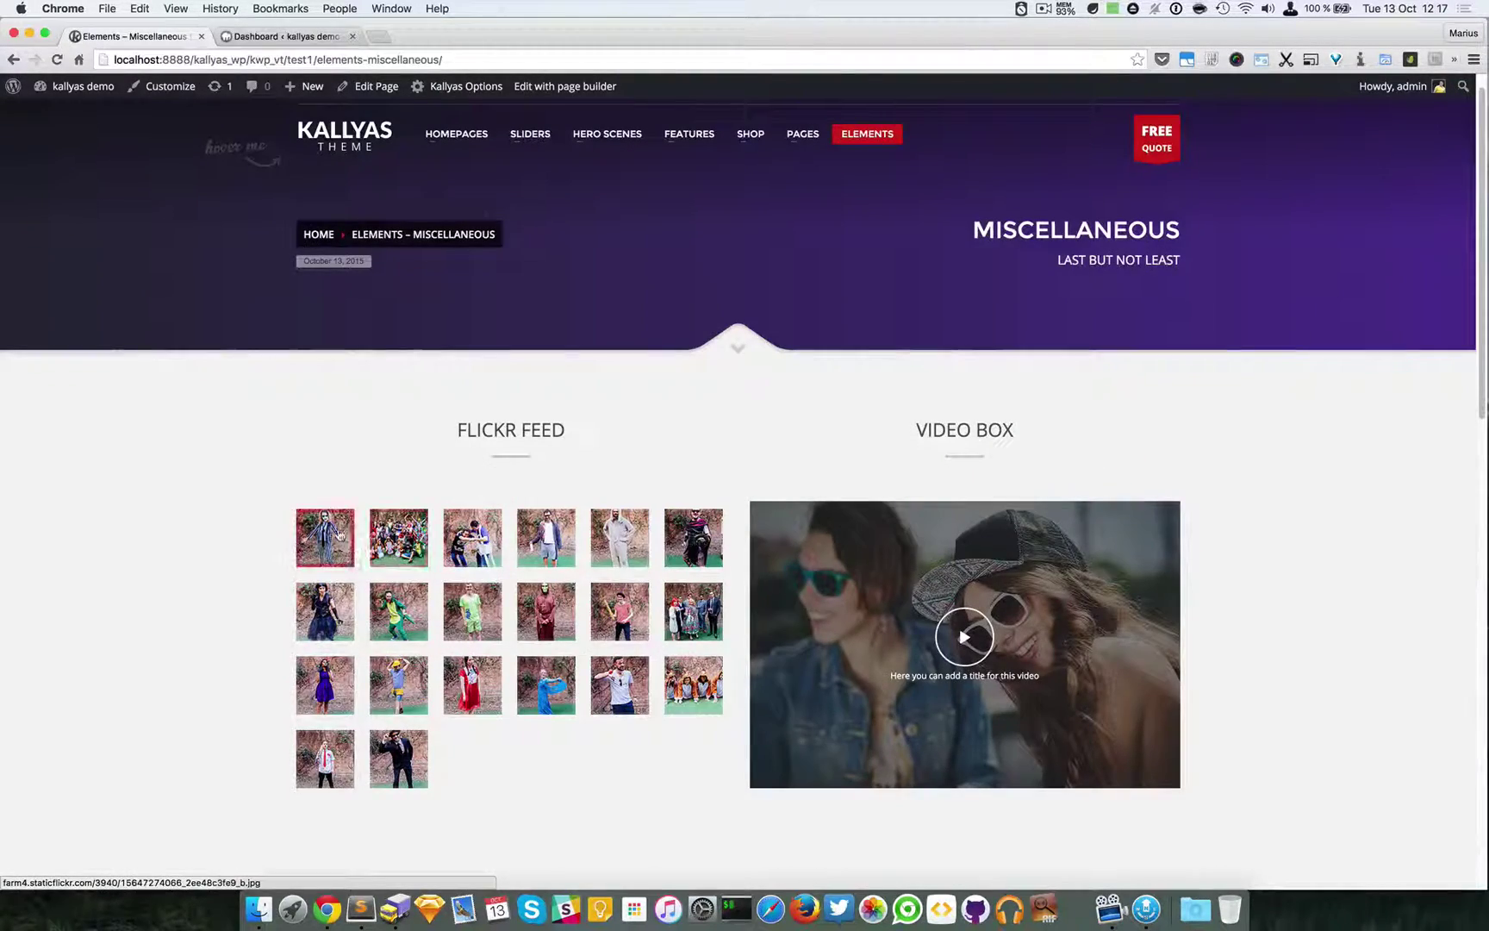
click(399, 562)
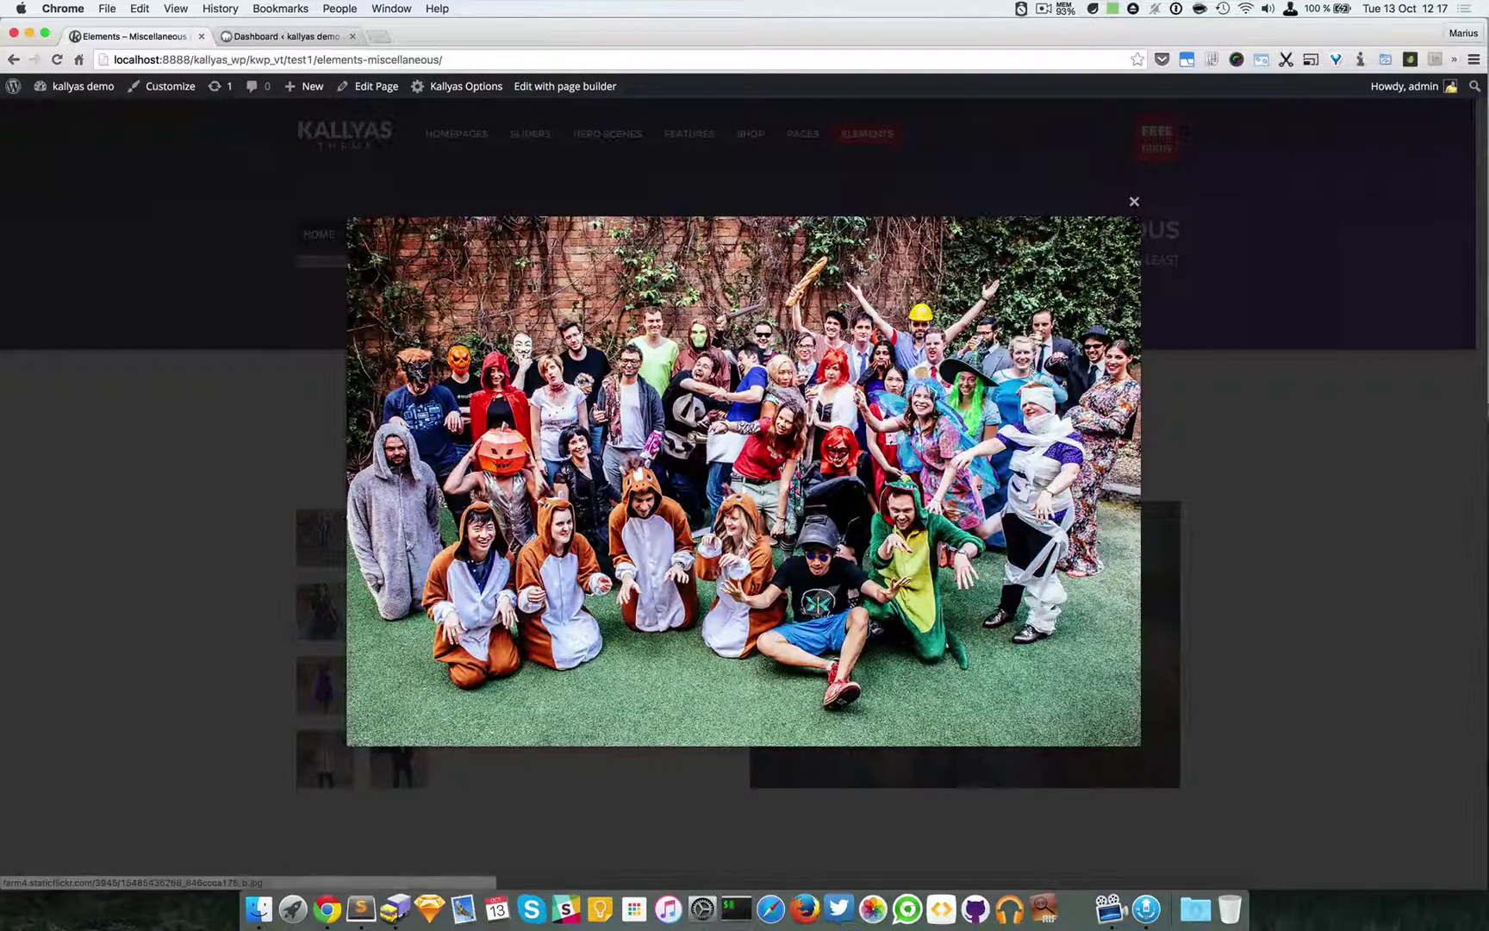
click(1279, 428)
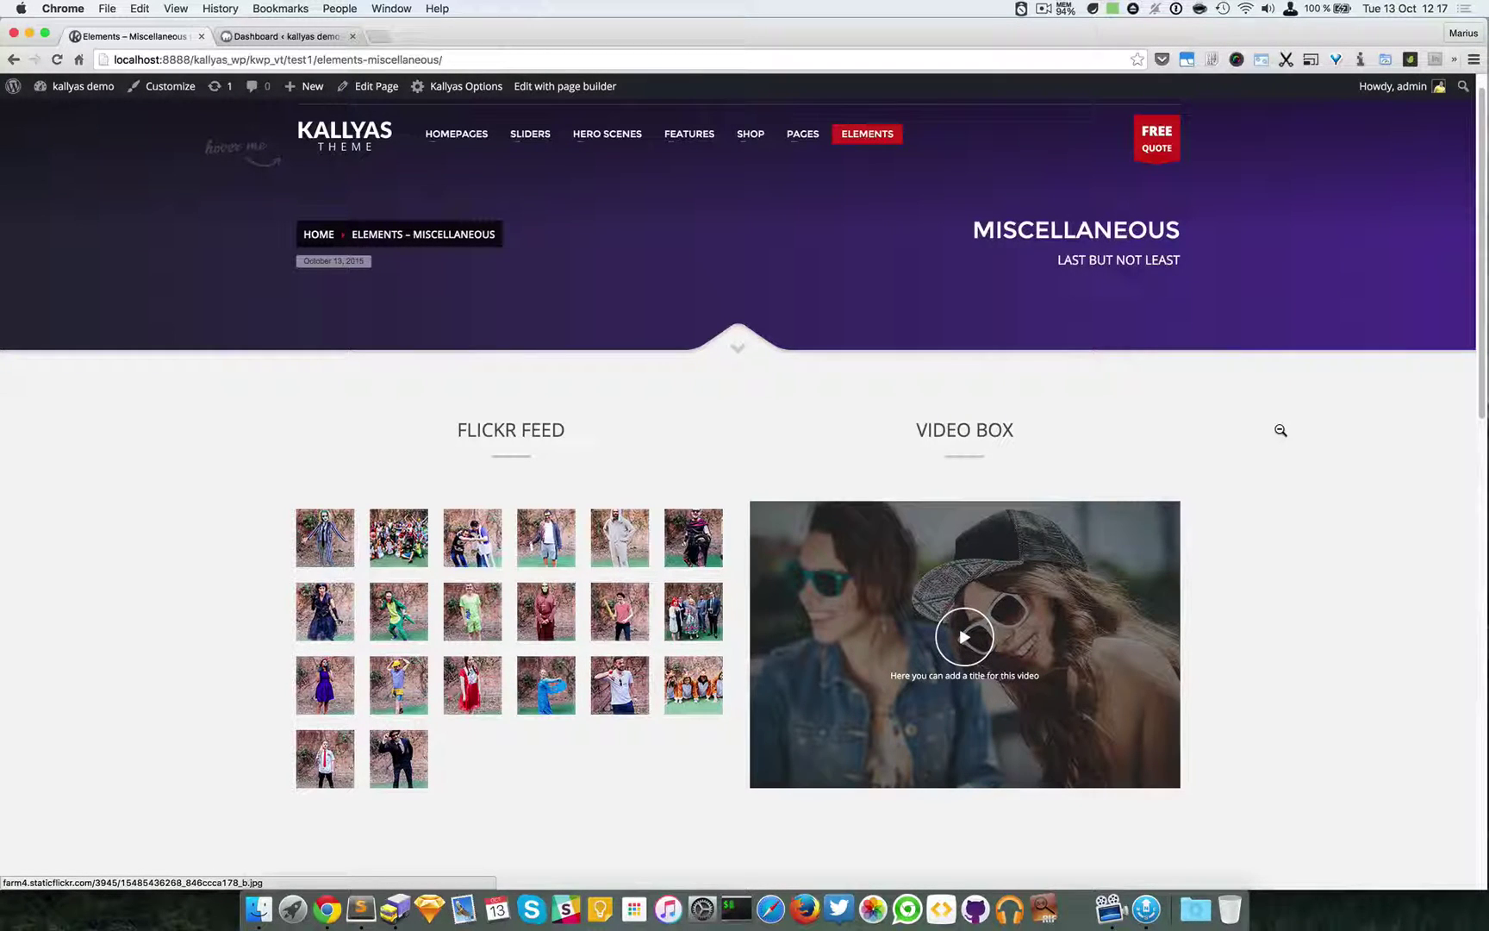
scroll(1280, 431, up, 1)
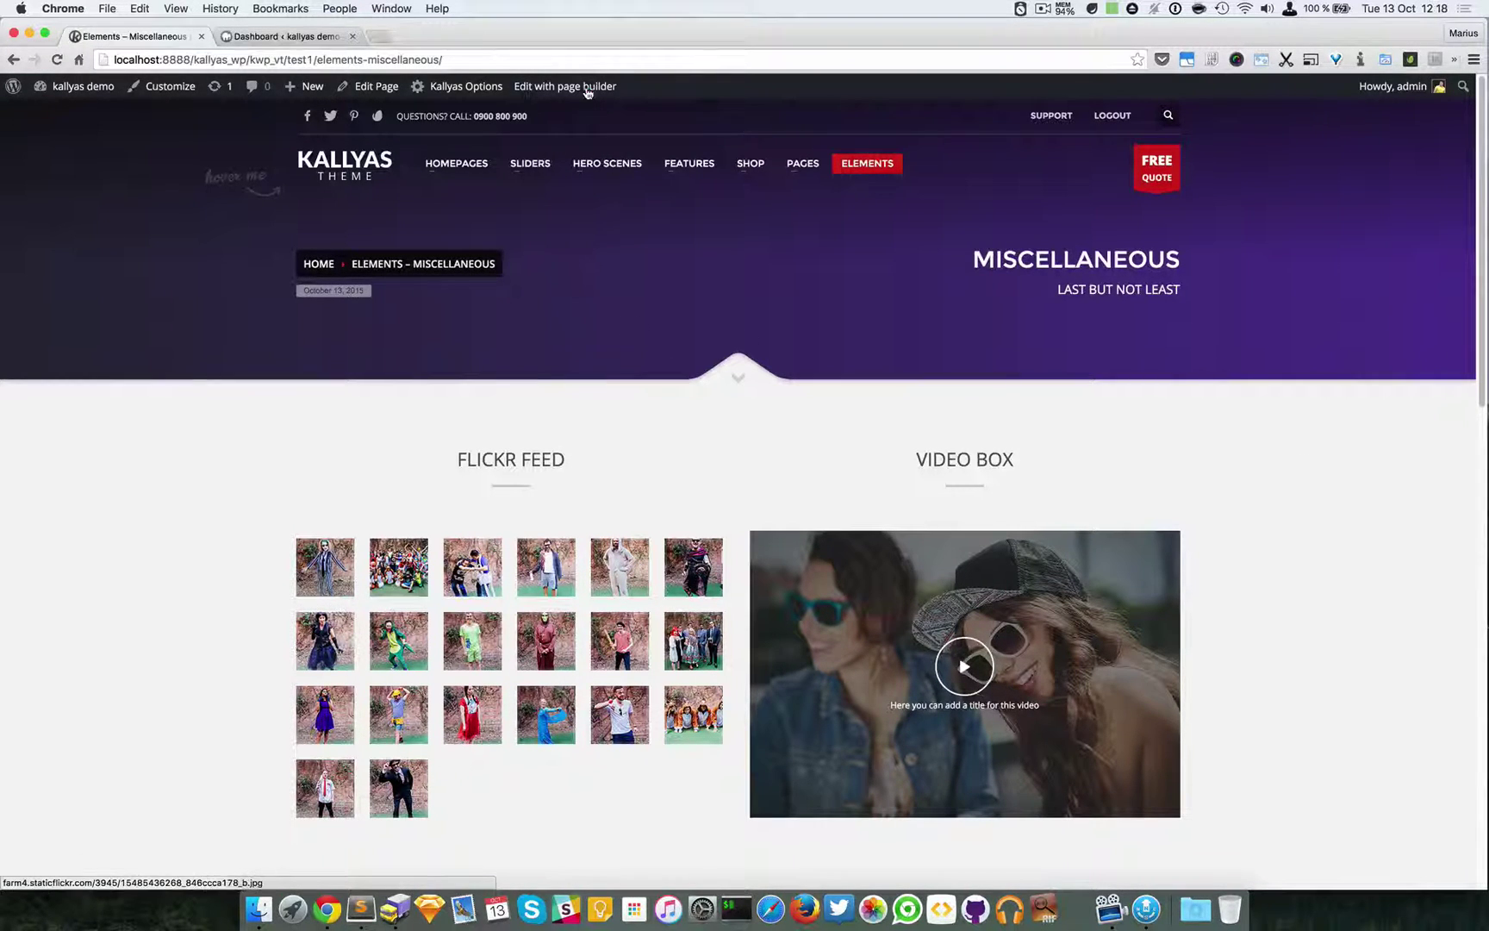
Enter page builder editing and bring up the Flickr Feed options, with Image Size Normal.
click(586, 89)
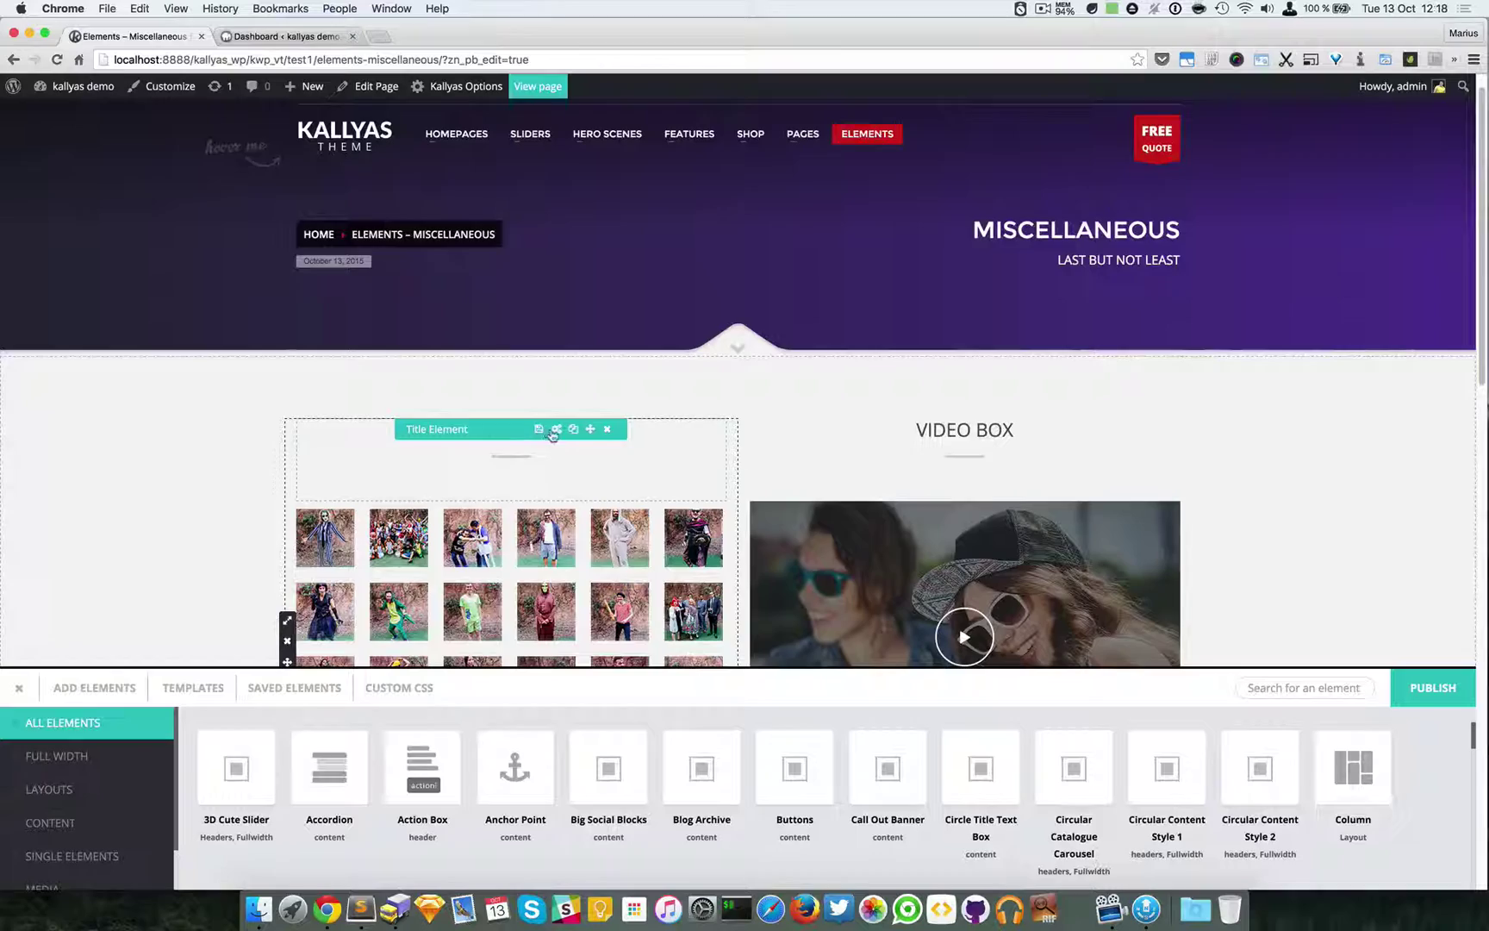
scroll(530, 437, down, 3)
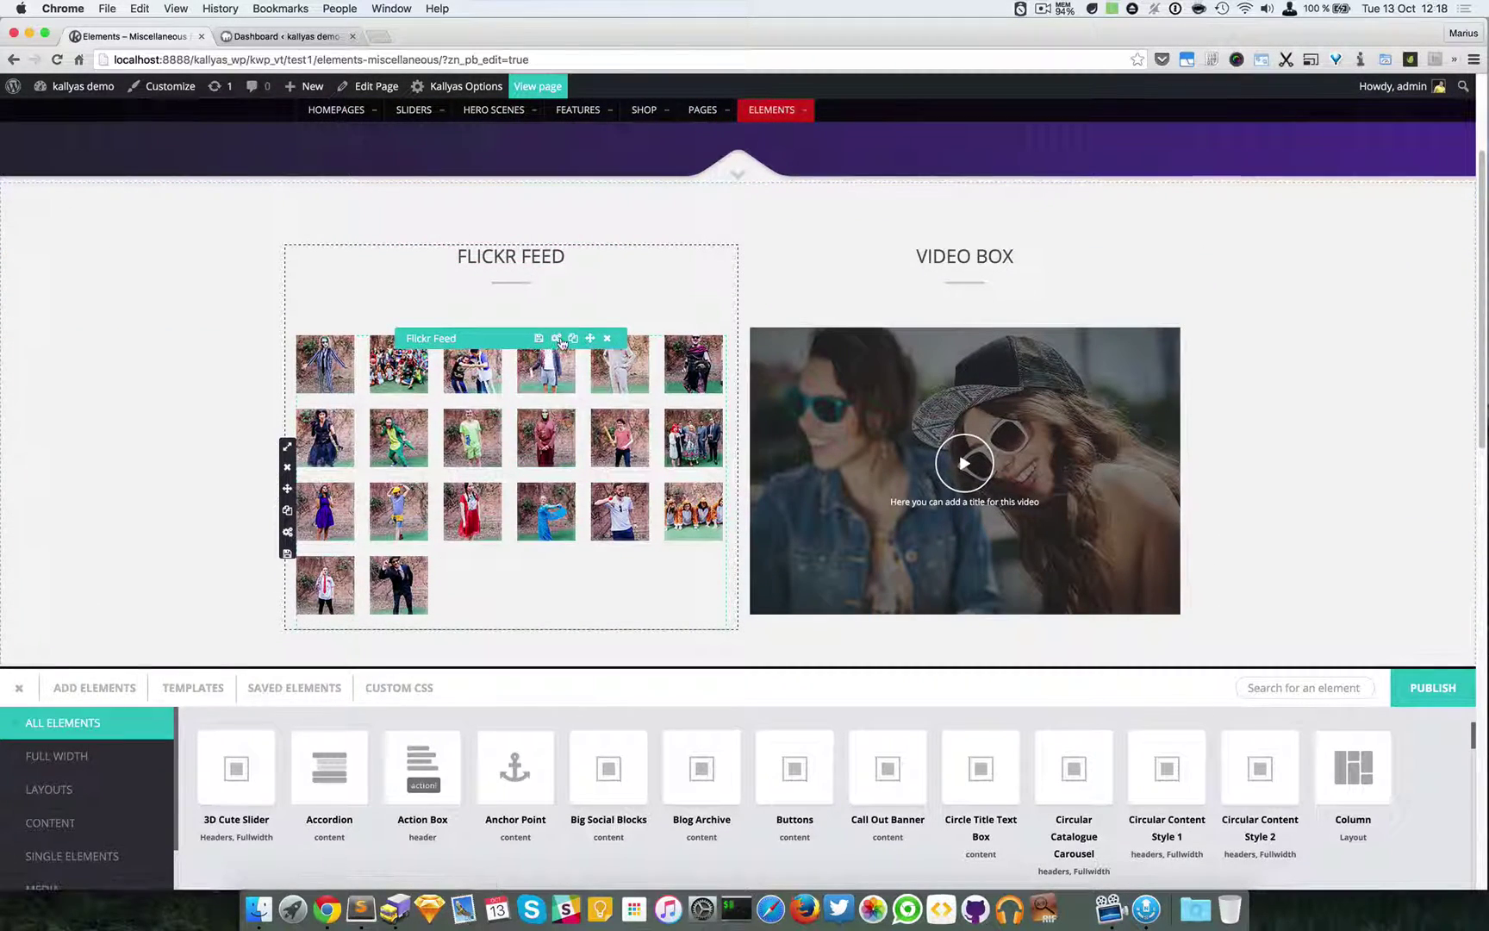
click(556, 339)
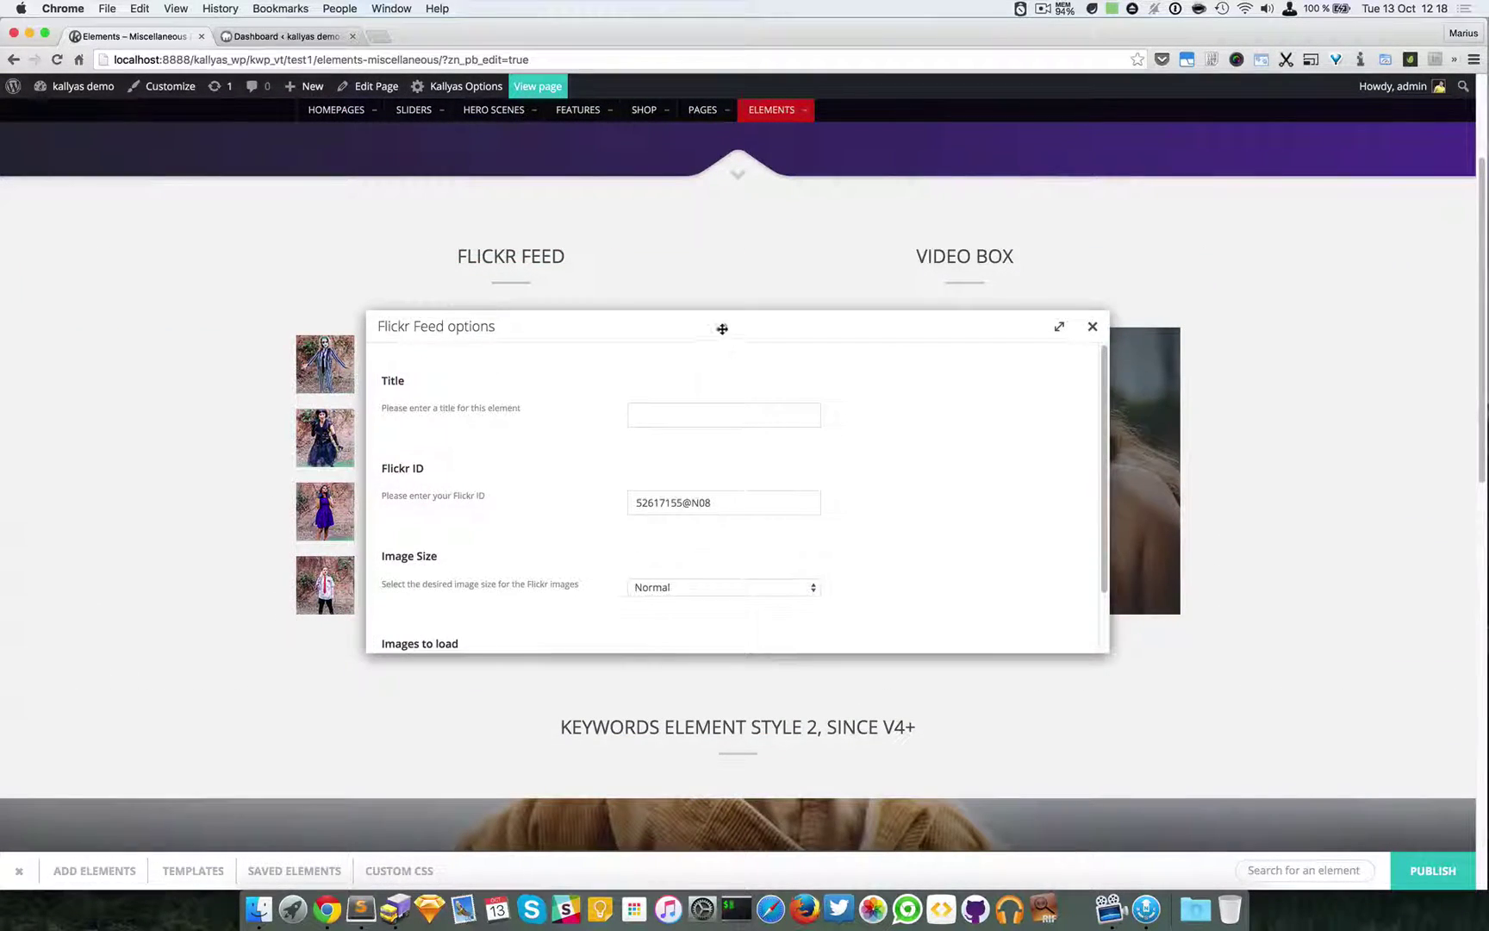
Move the Flickr Feed options dialog off the gallery and focus its empty Title field.
drag(721, 326, 931, 385)
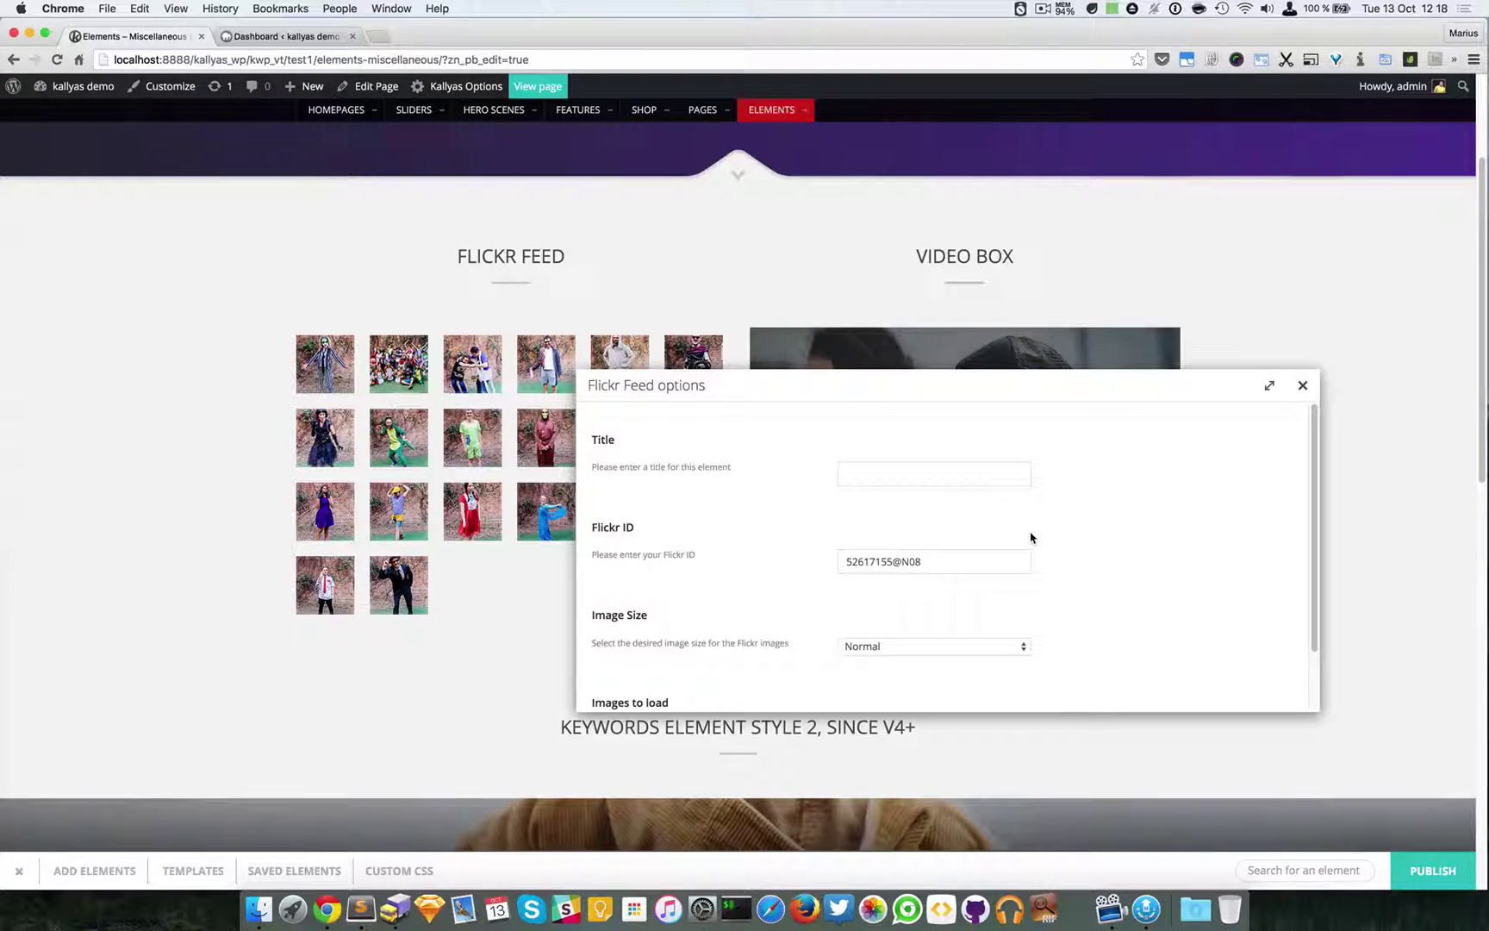
click(885, 470)
click(885, 474)
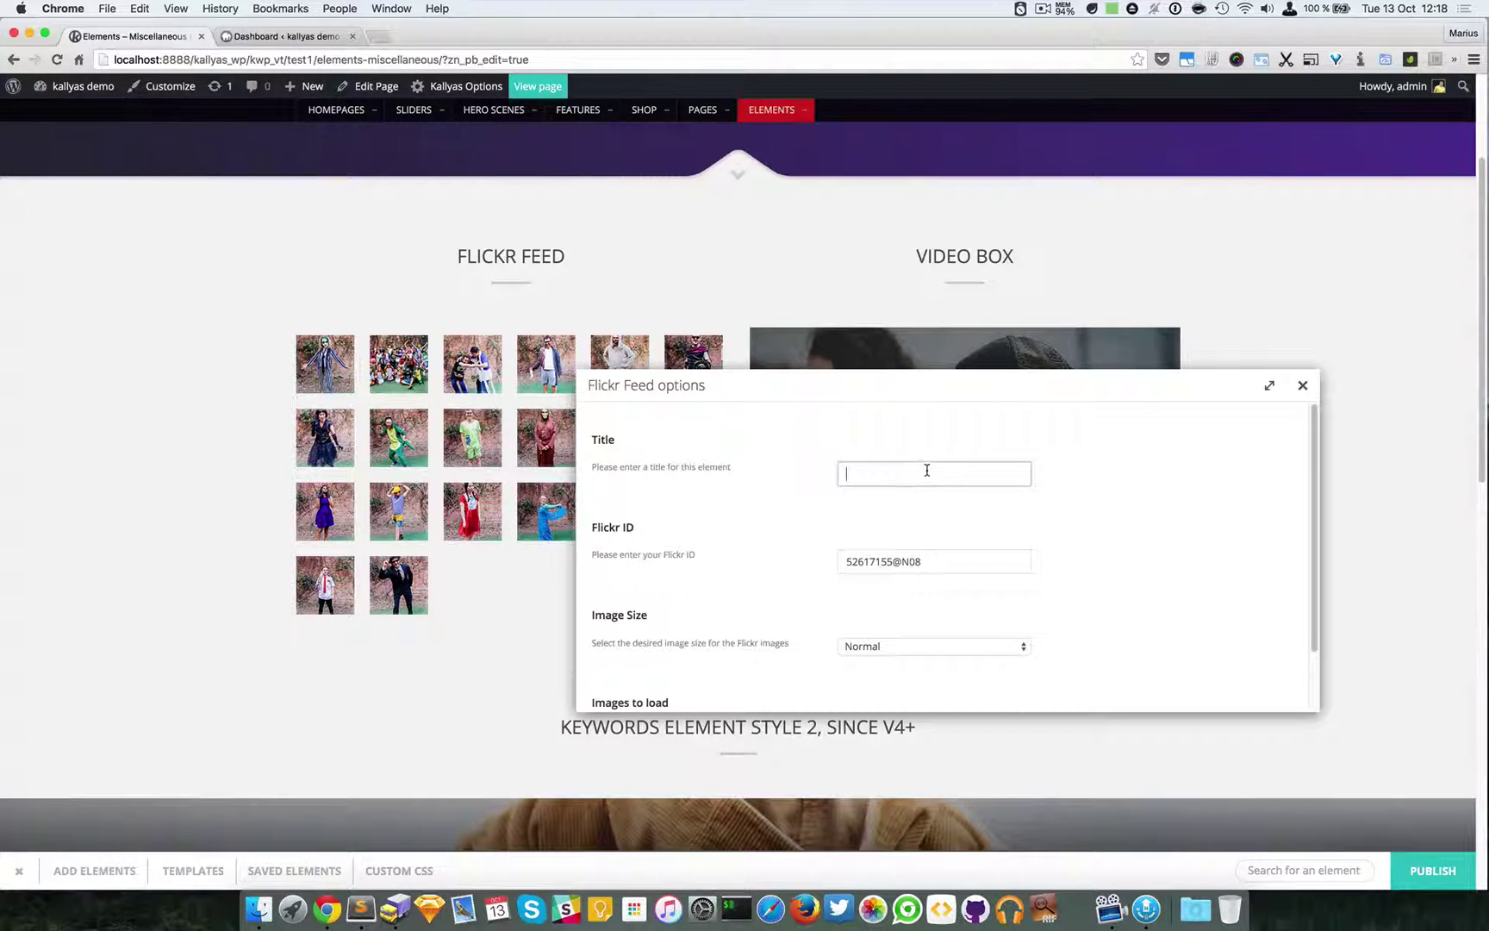
scroll(927, 470, down, 3)
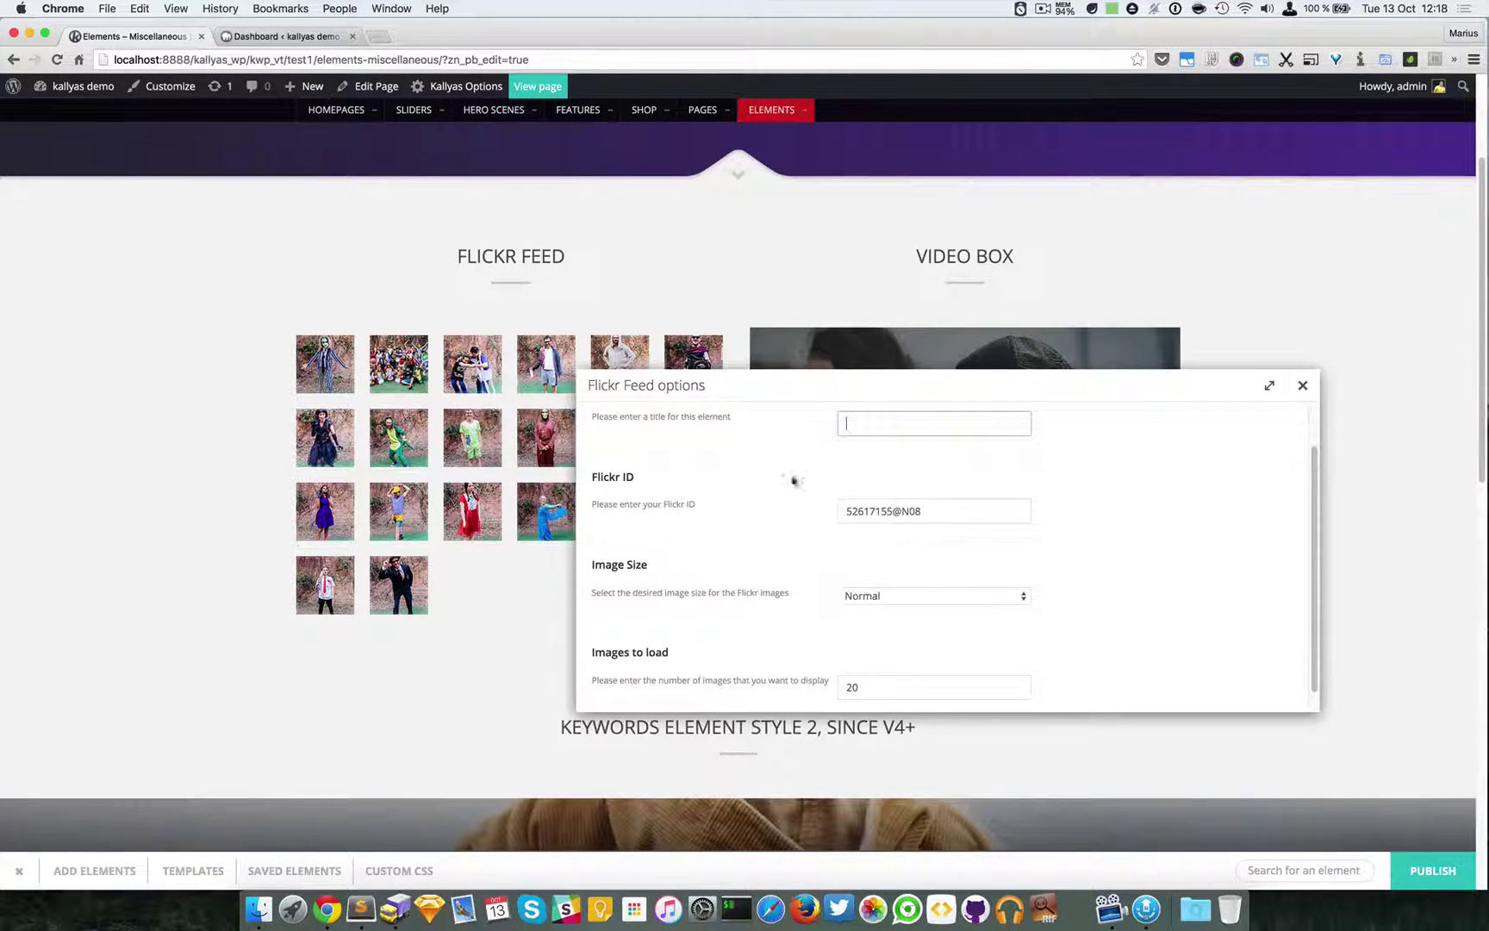
scroll(793, 480, down, 1)
Select the Flickr ID value, then search the web for 'idgettr' in a new tab.
triple_click(607, 455)
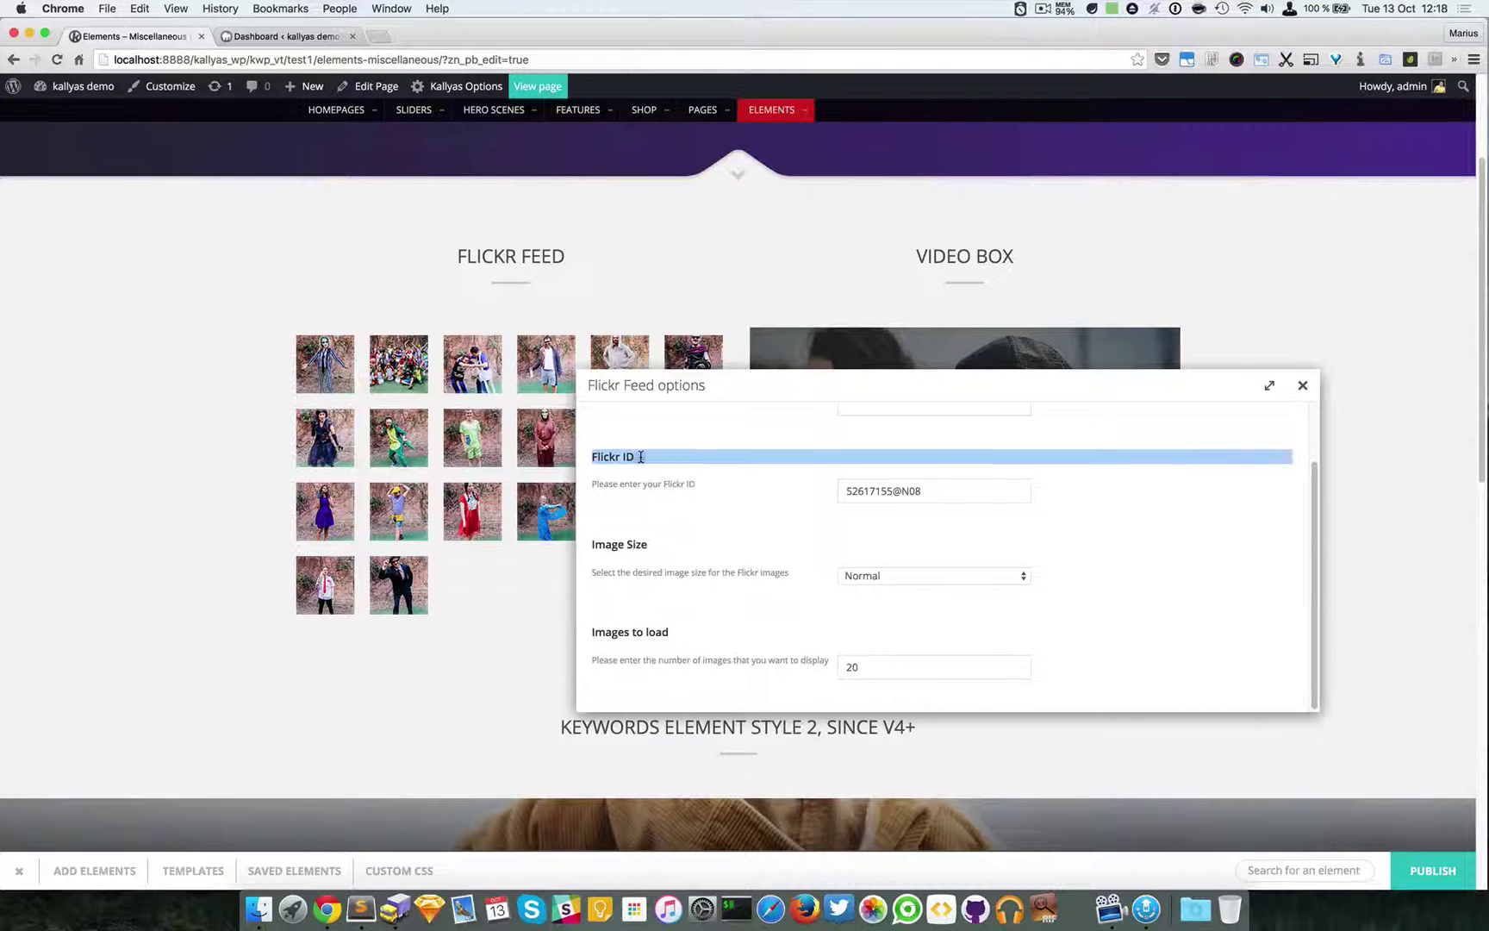
click(638, 456)
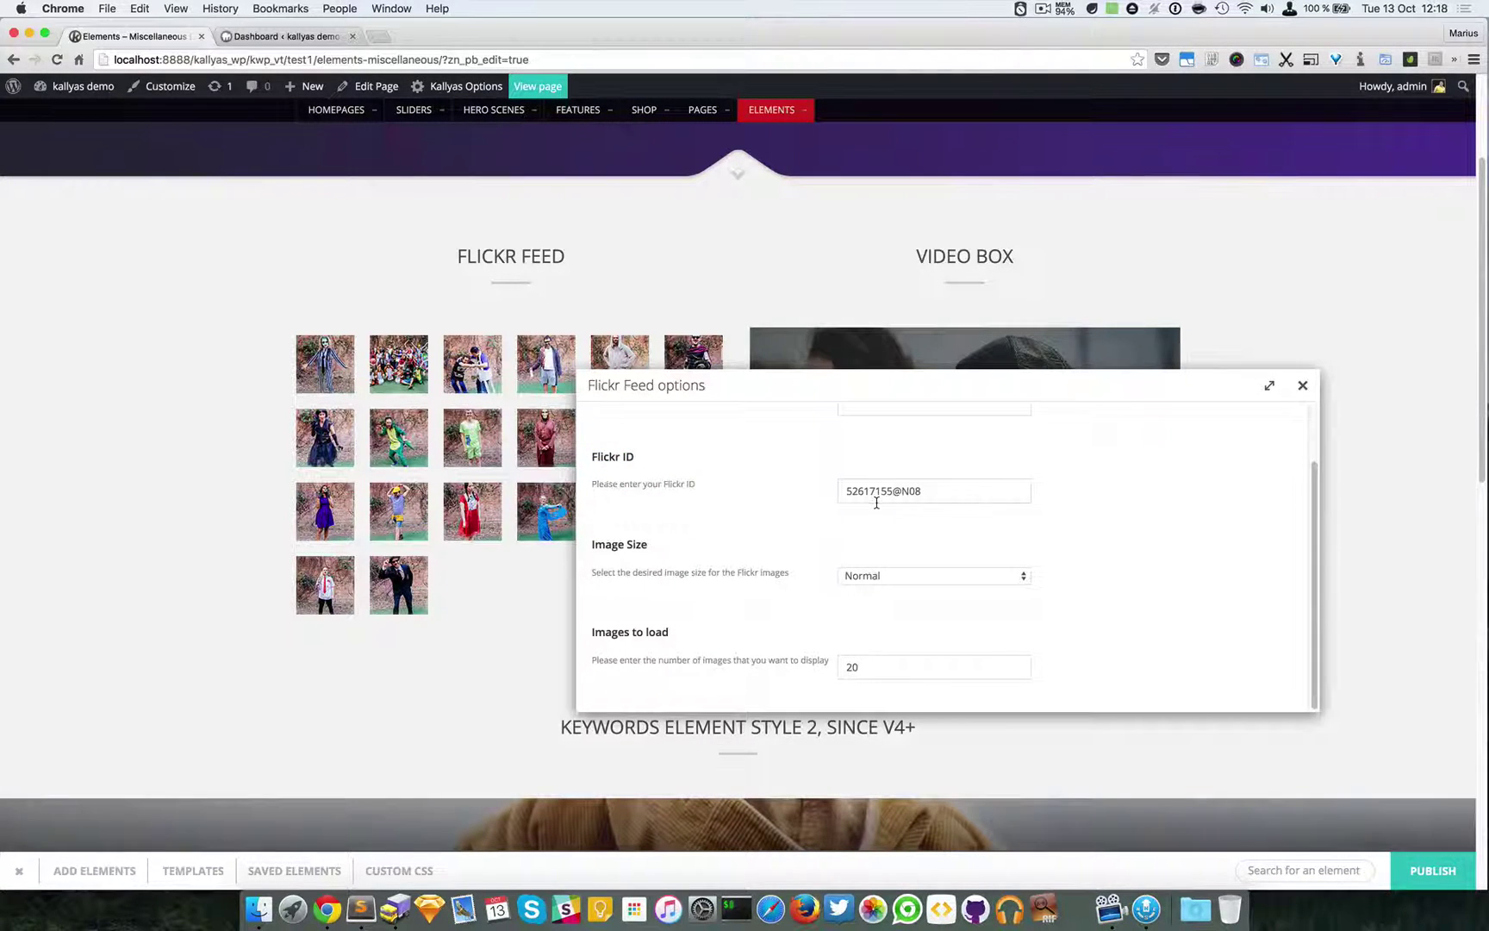
double_click(910, 492)
triple_click(910, 496)
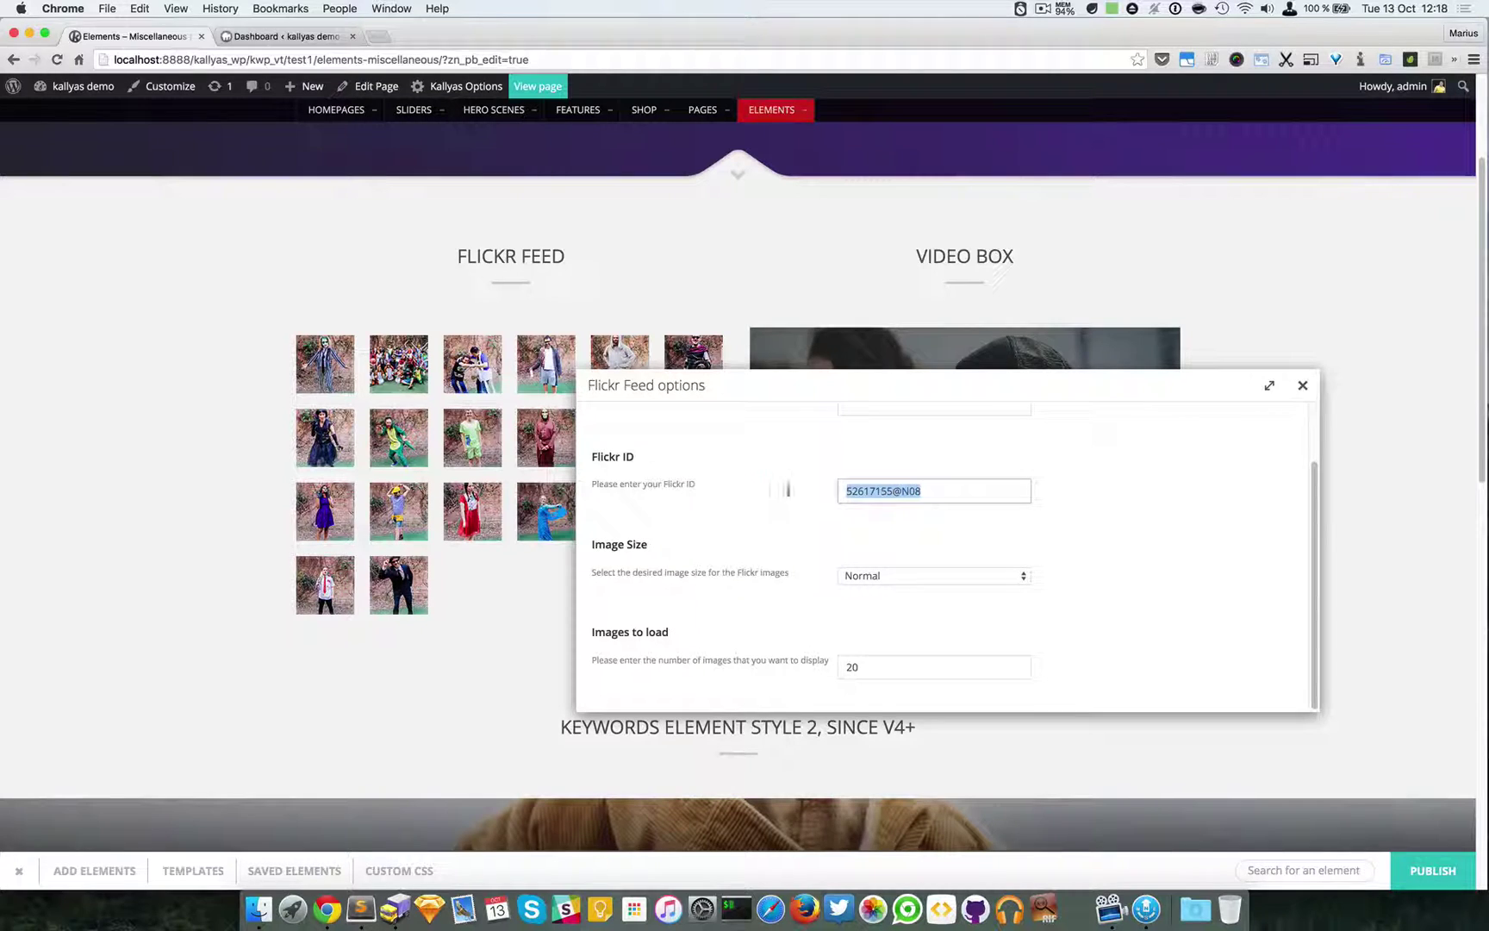
click(847, 492)
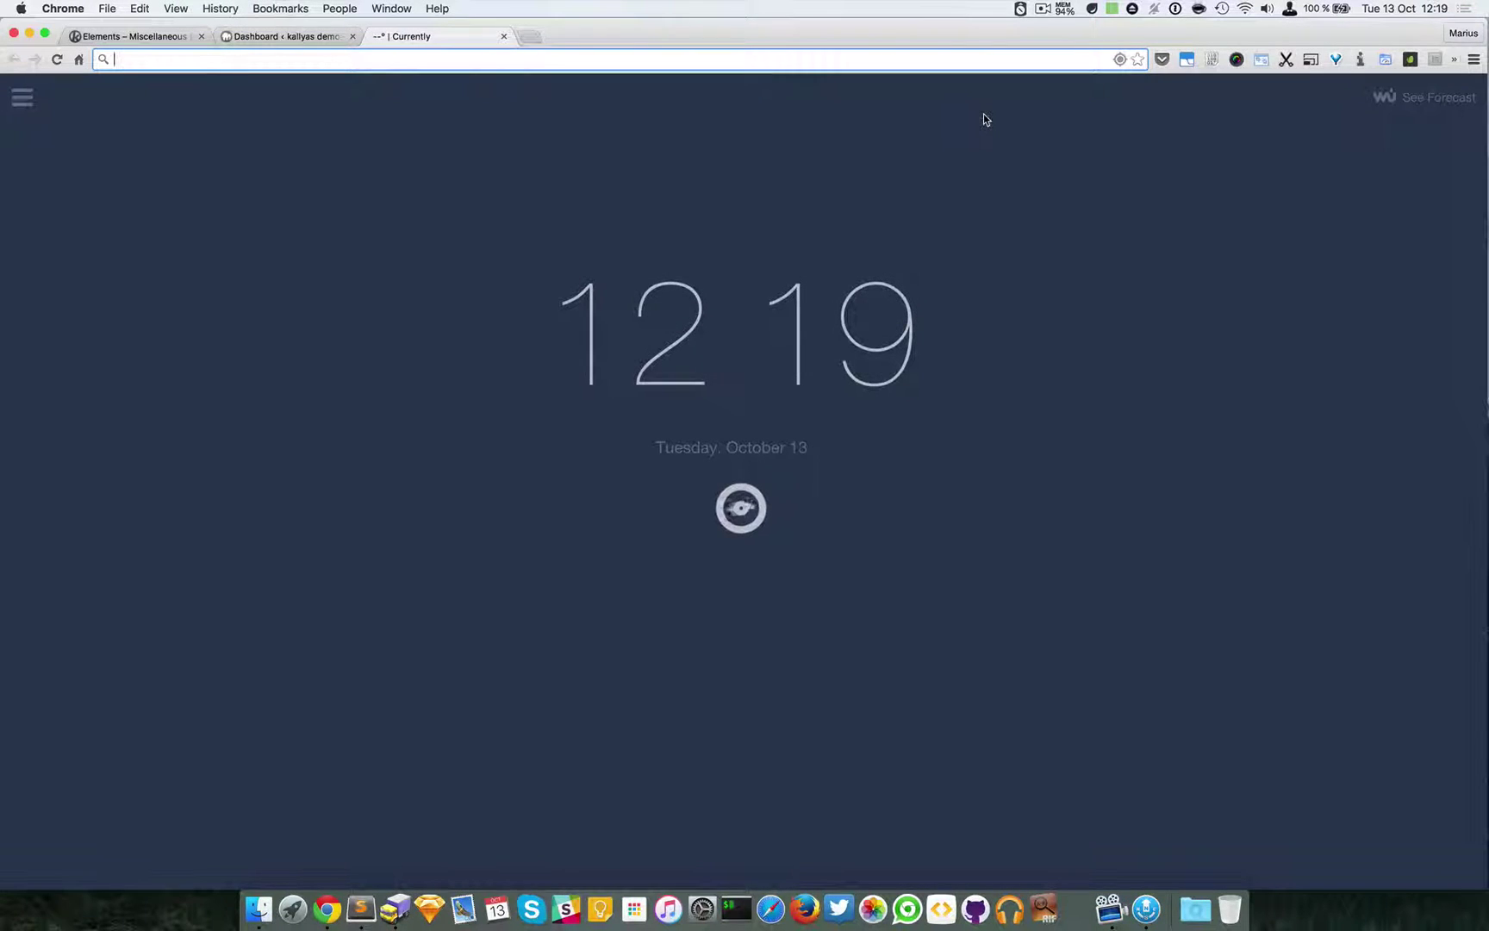
text(idgettr)
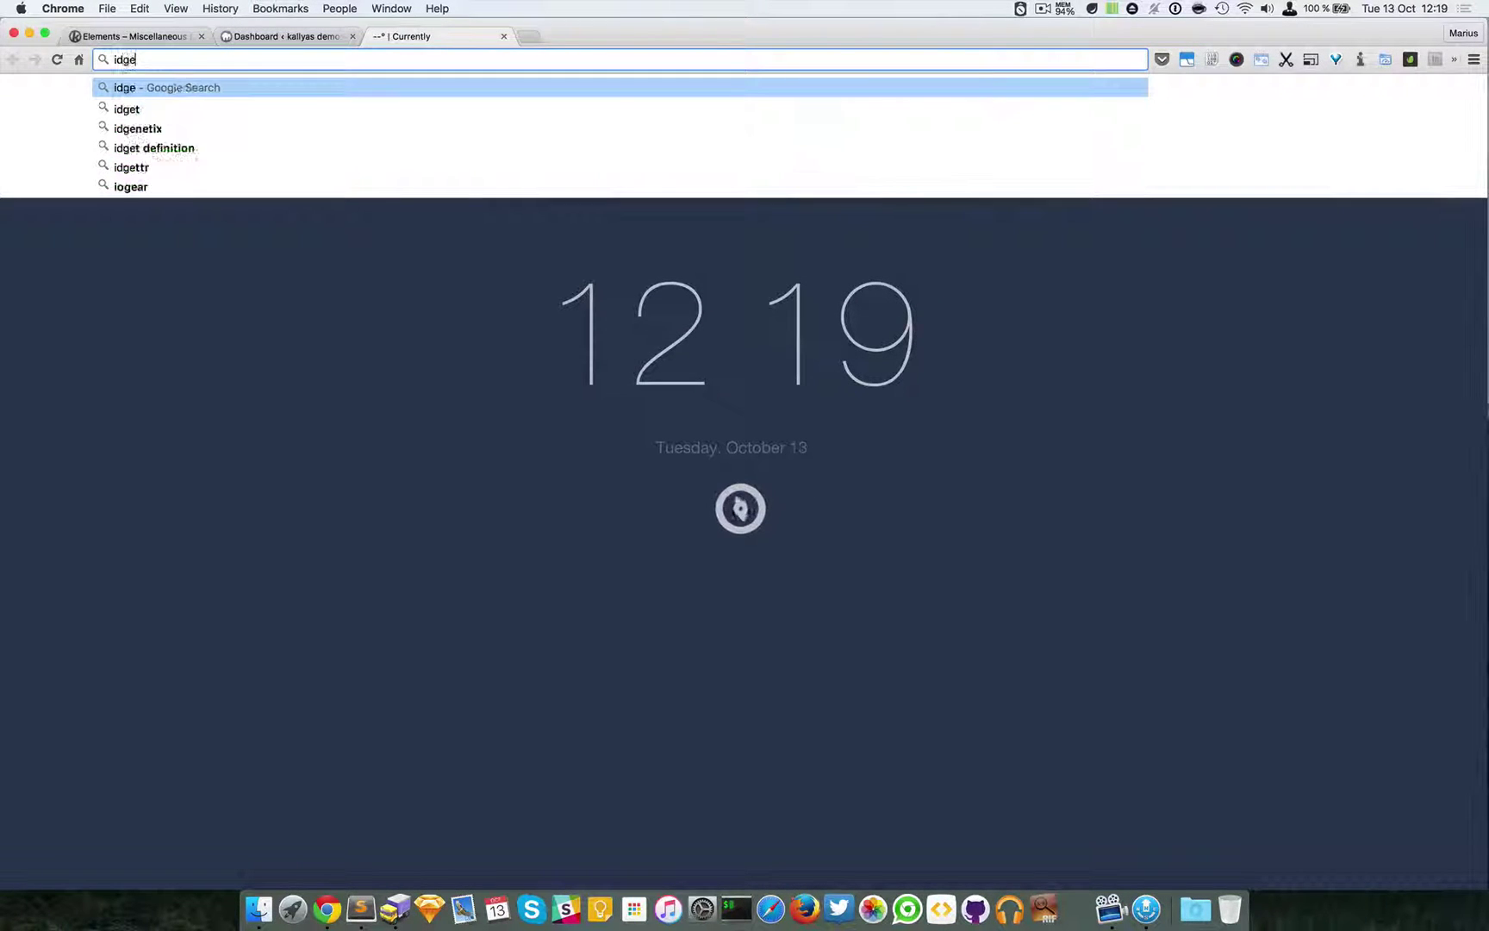
key(Return)
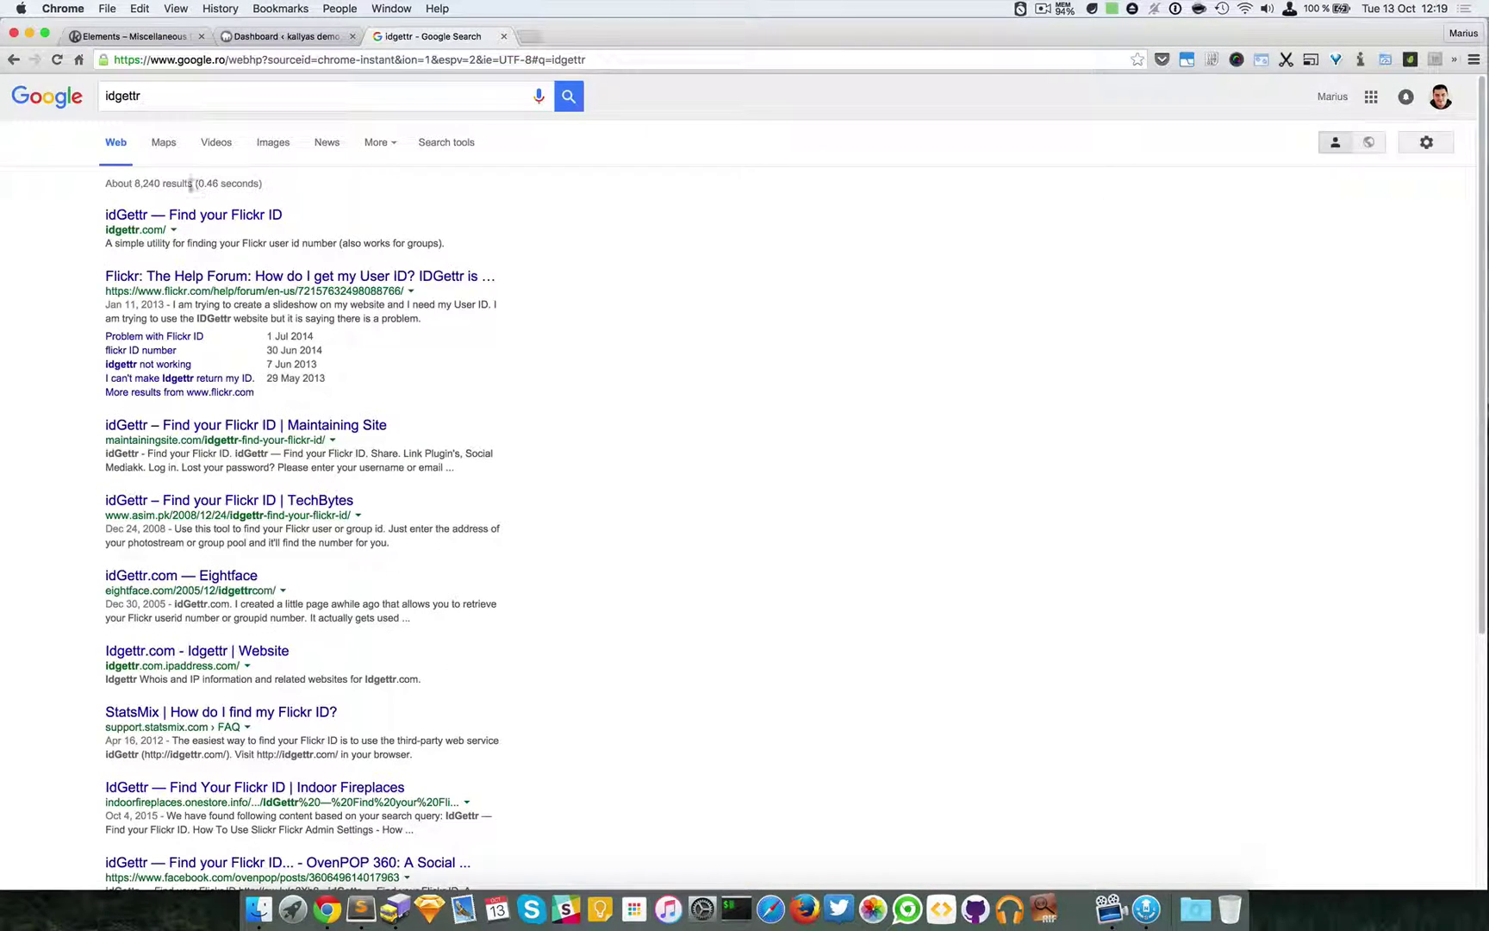
Go to idgettr.com via the 'idGettr — Find your Flickr ID' search result.
click(147, 212)
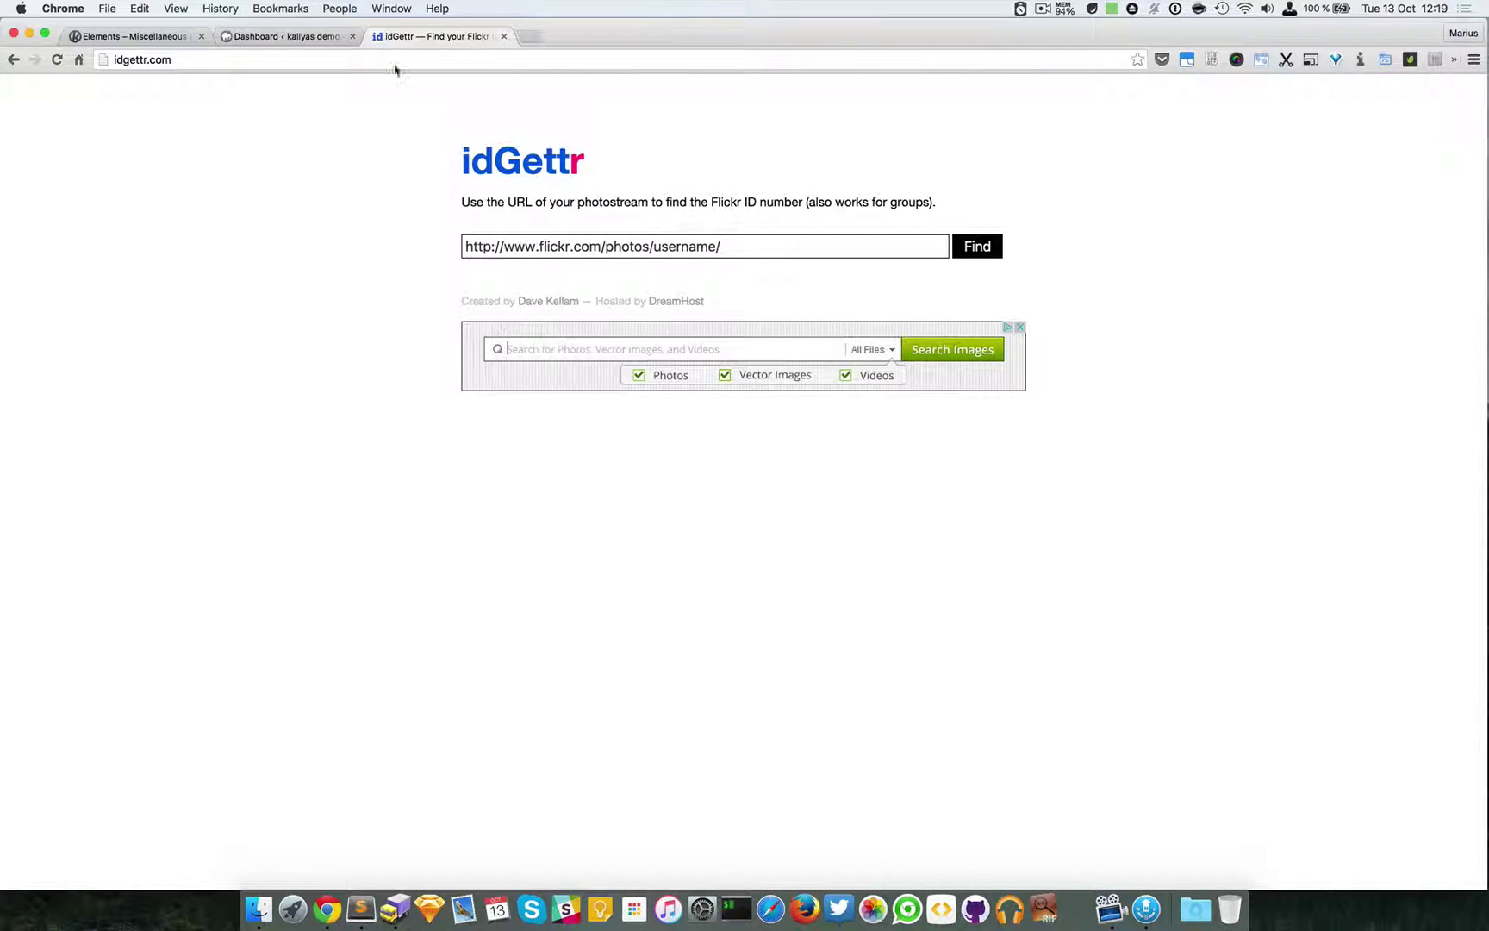
Close the idGettr tab and shift the Flickr Feed options dialog to uncover the thumbnails.
click(504, 36)
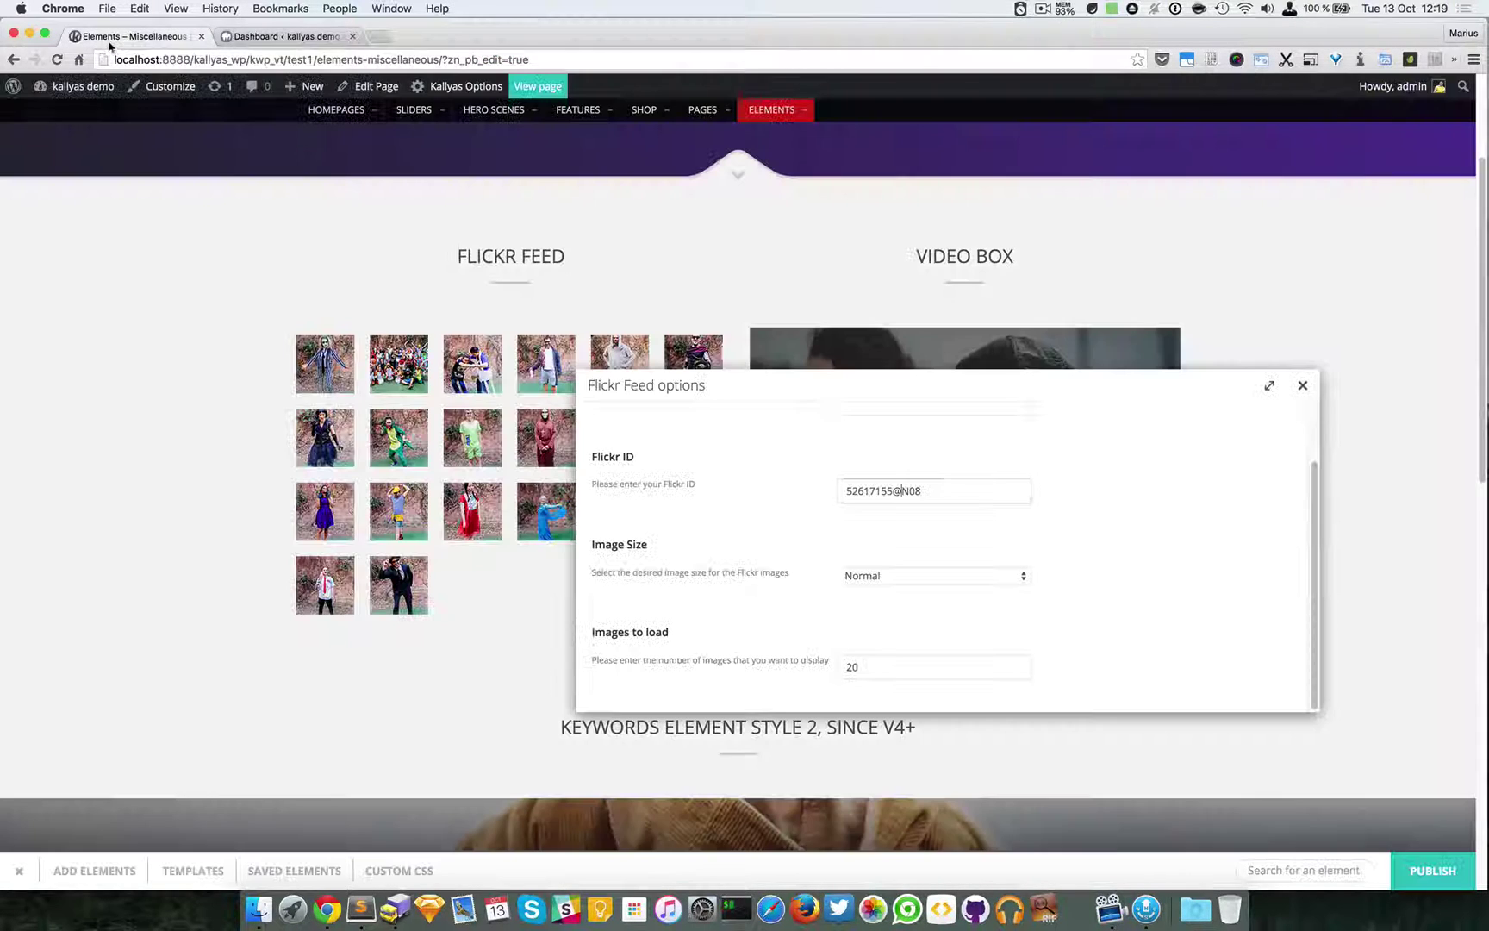
scroll(934, 499, down, 1)
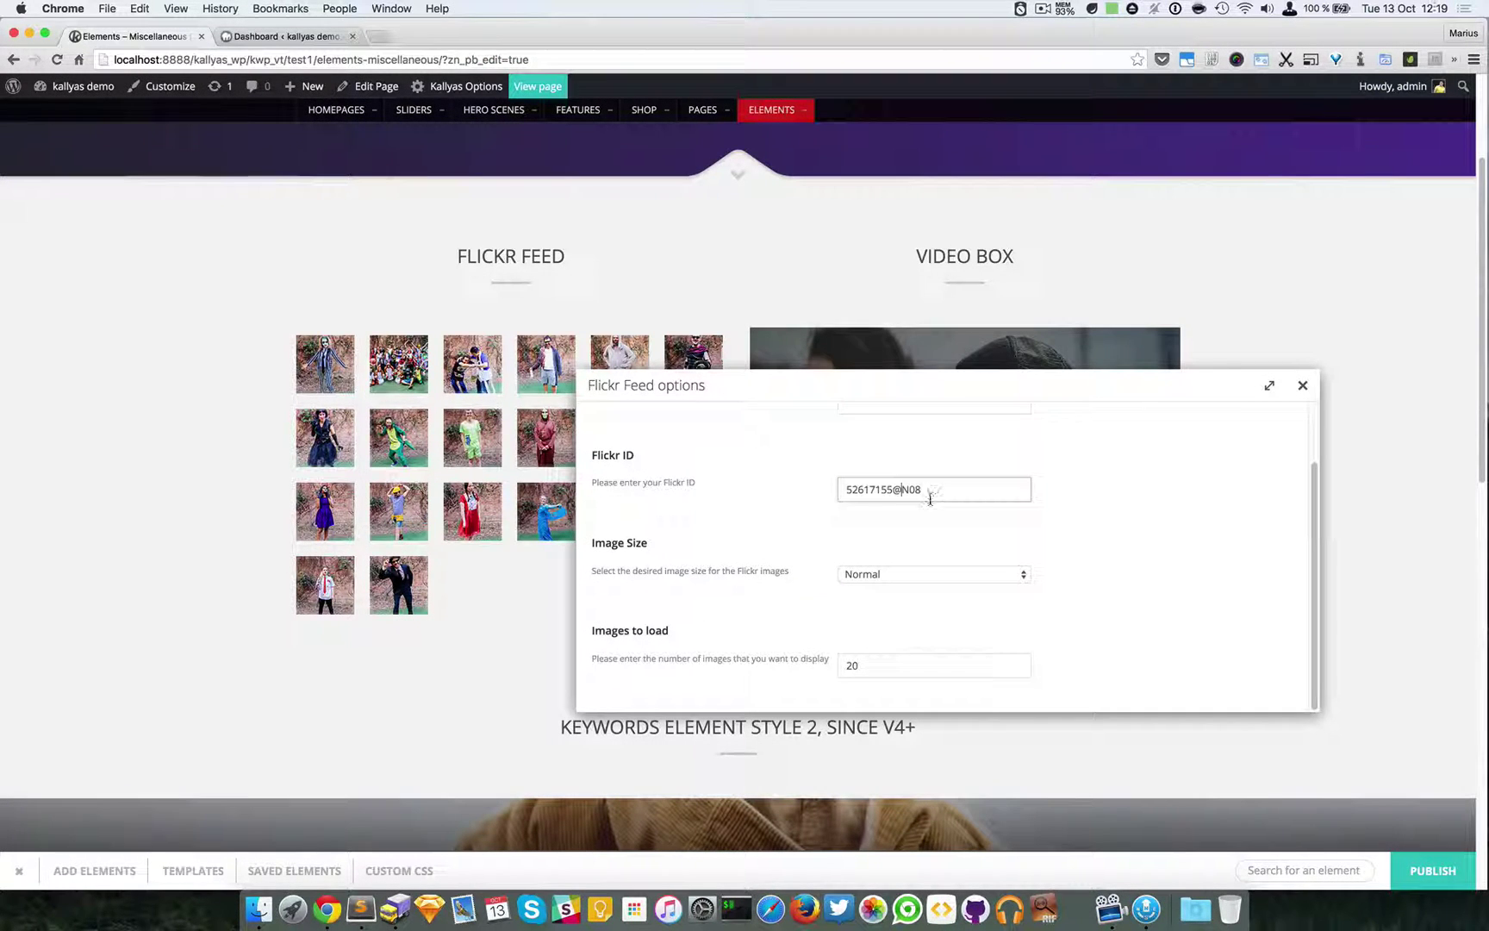
drag(890, 398, 1032, 434)
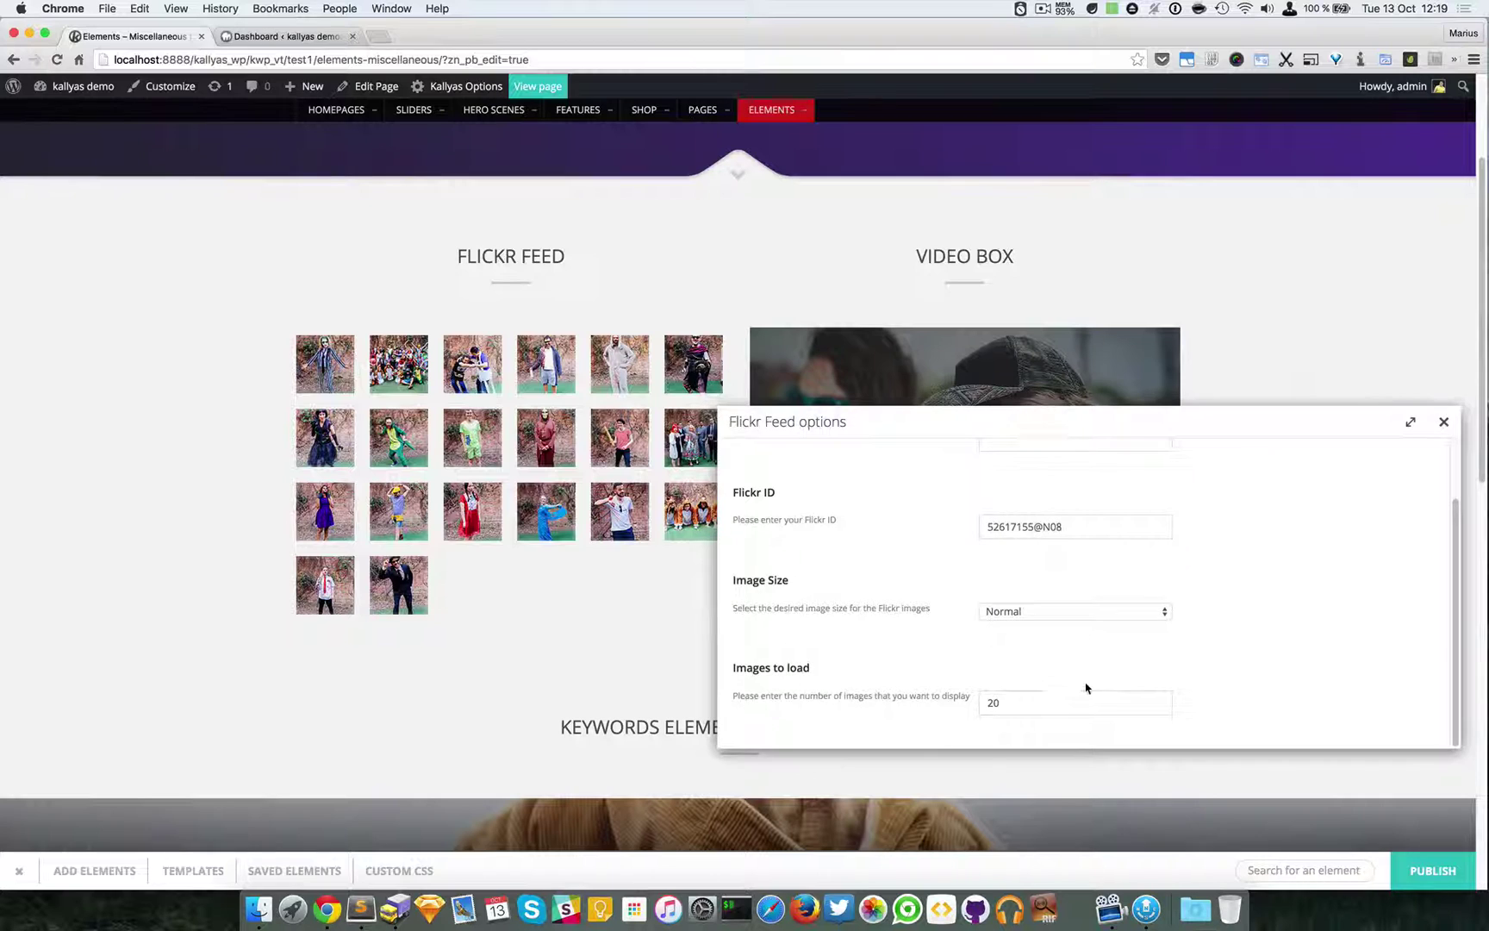
scroll(837, 631, down, 1)
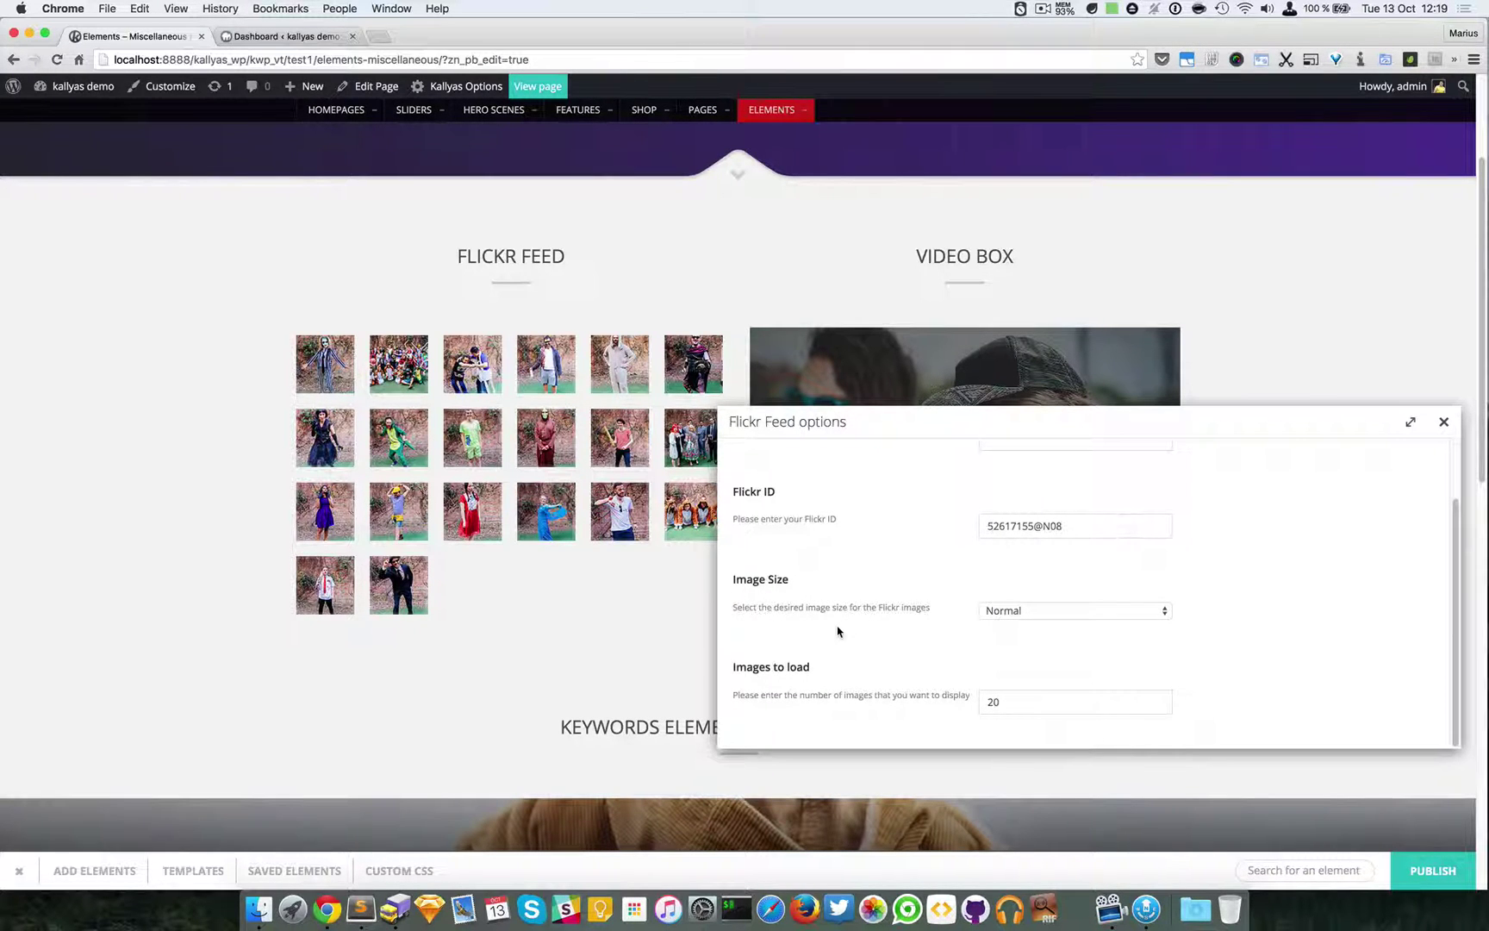
Set Image Size to Small and Images to load to 10, then apply the settings.
click(1085, 612)
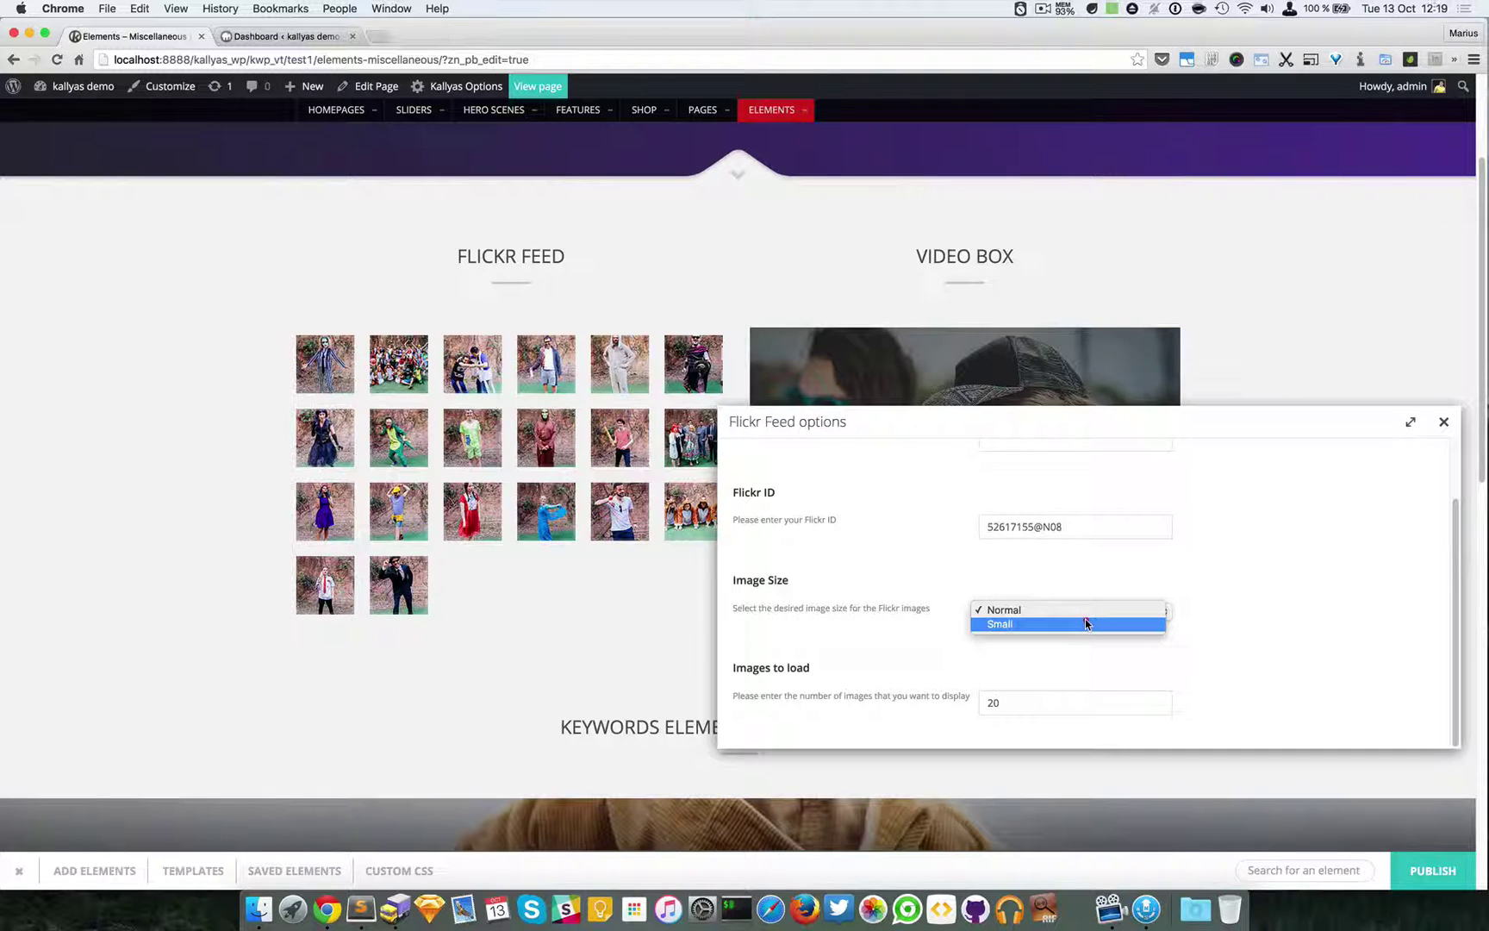
click(1091, 622)
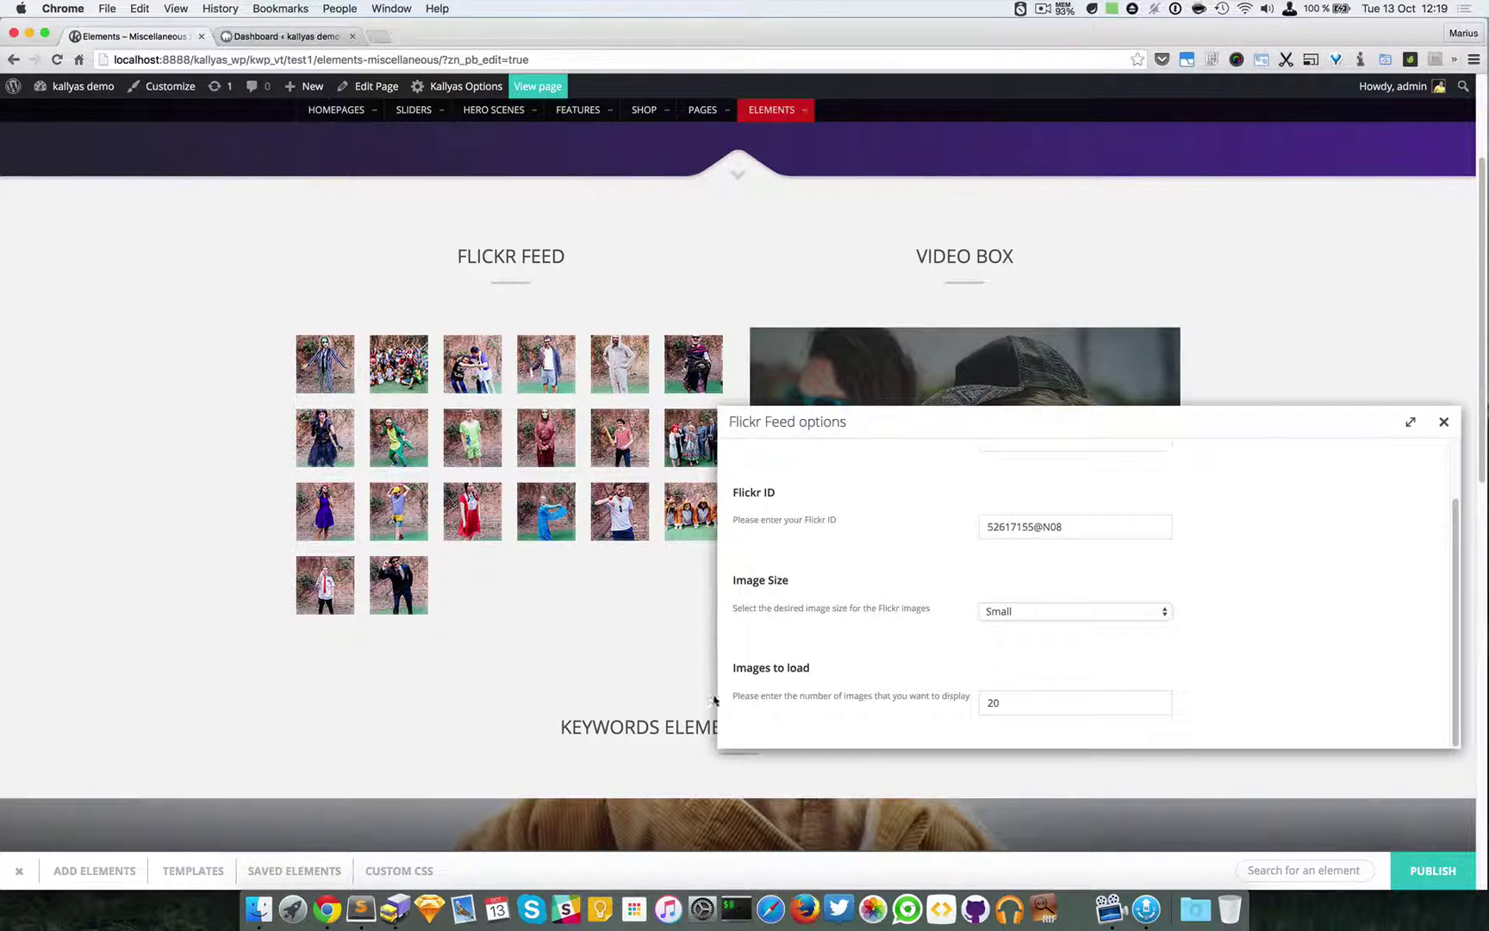
double_click(1097, 702)
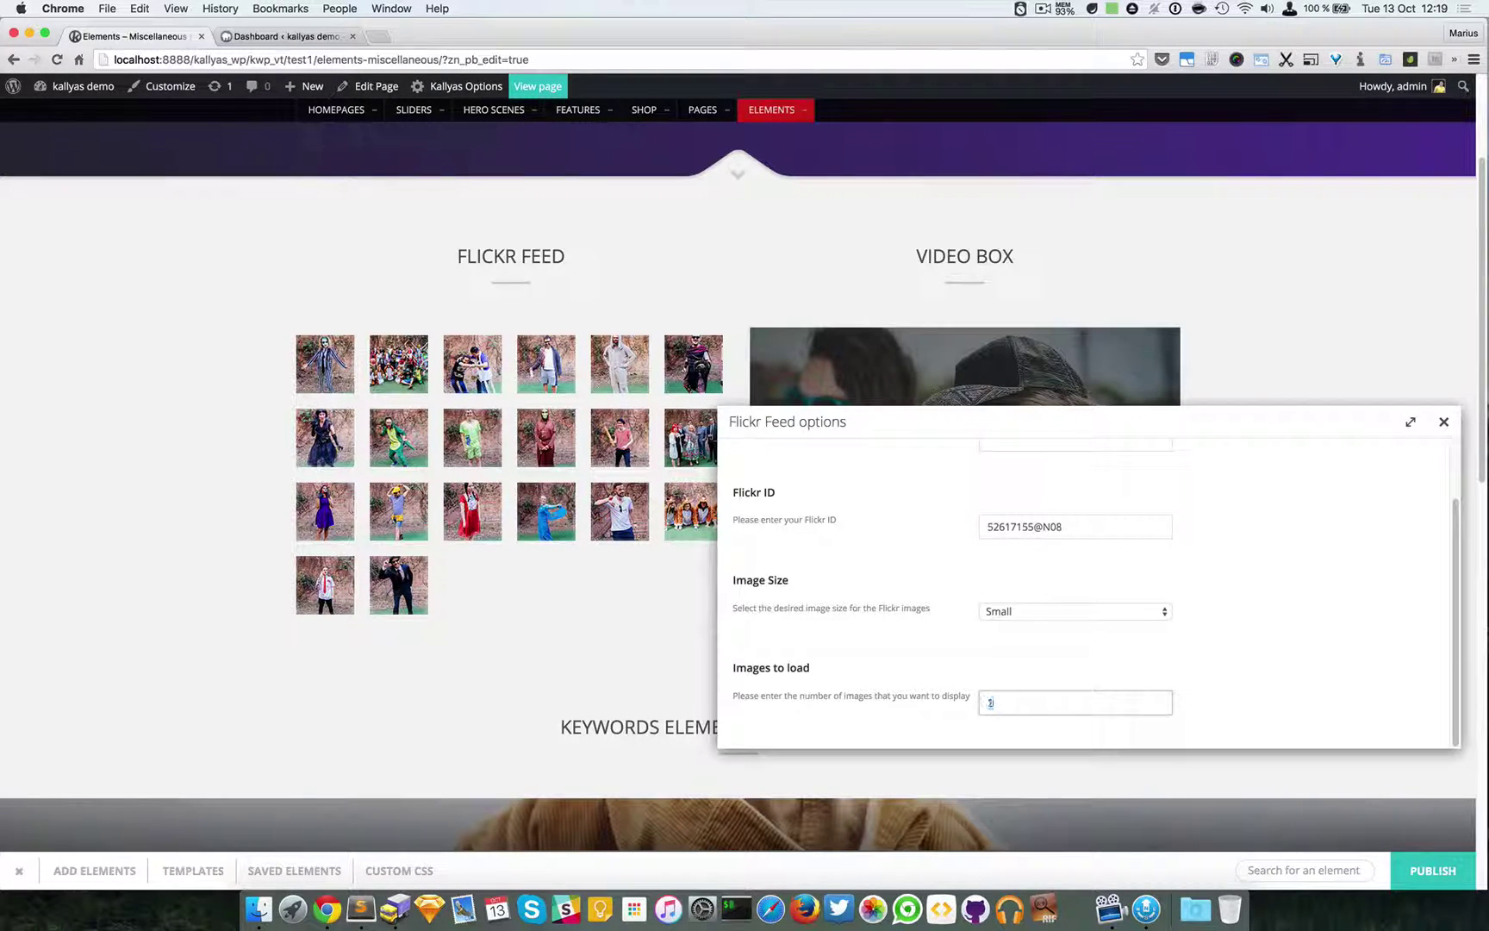
text(10)
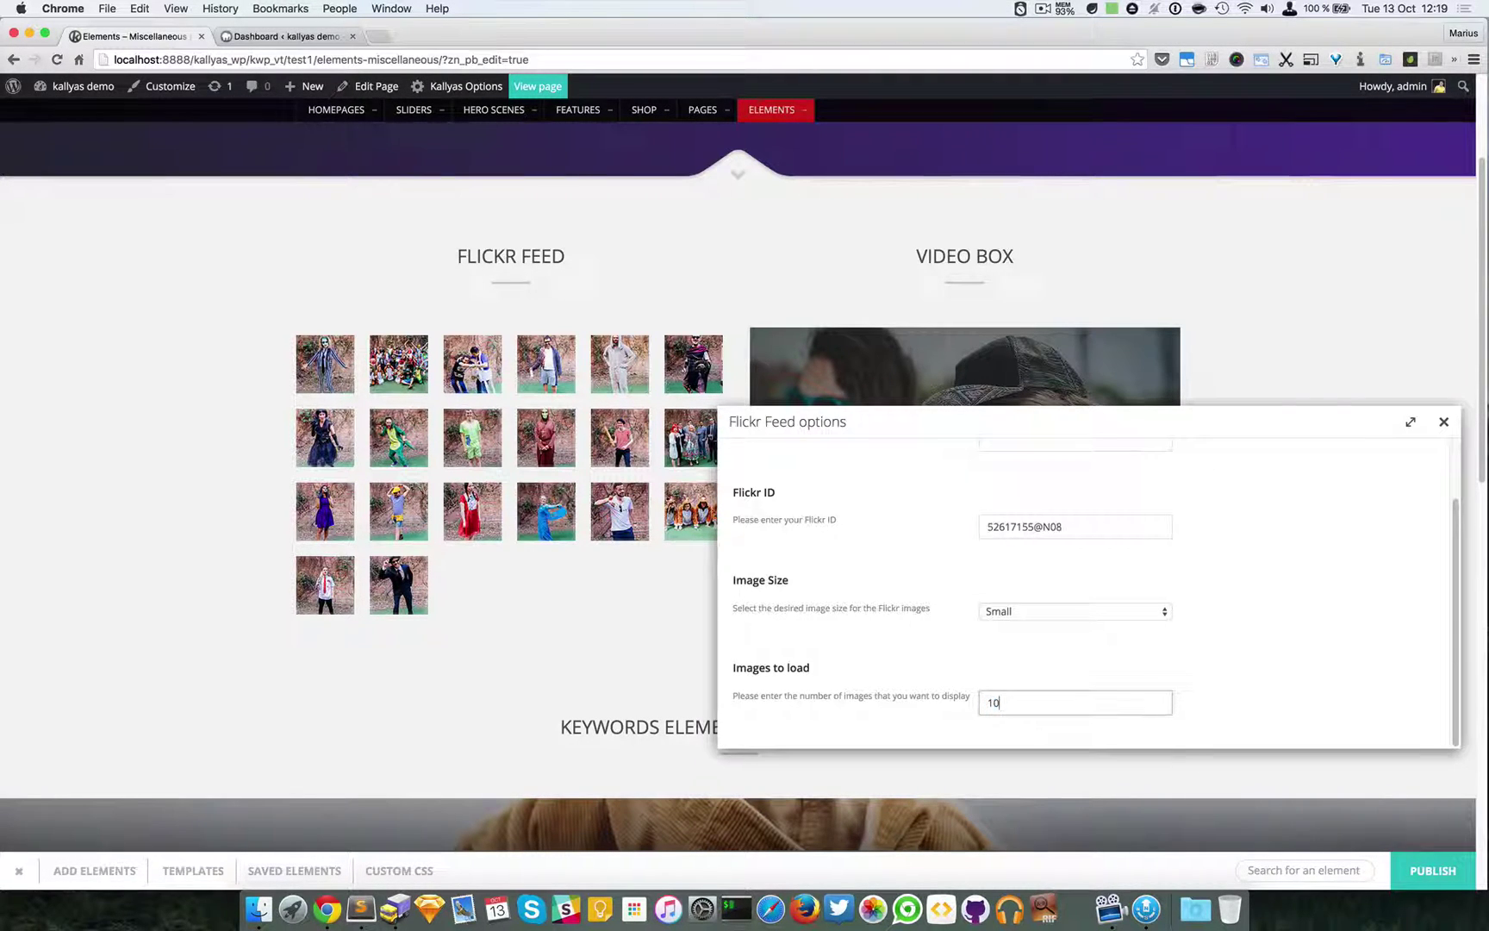
click(1444, 426)
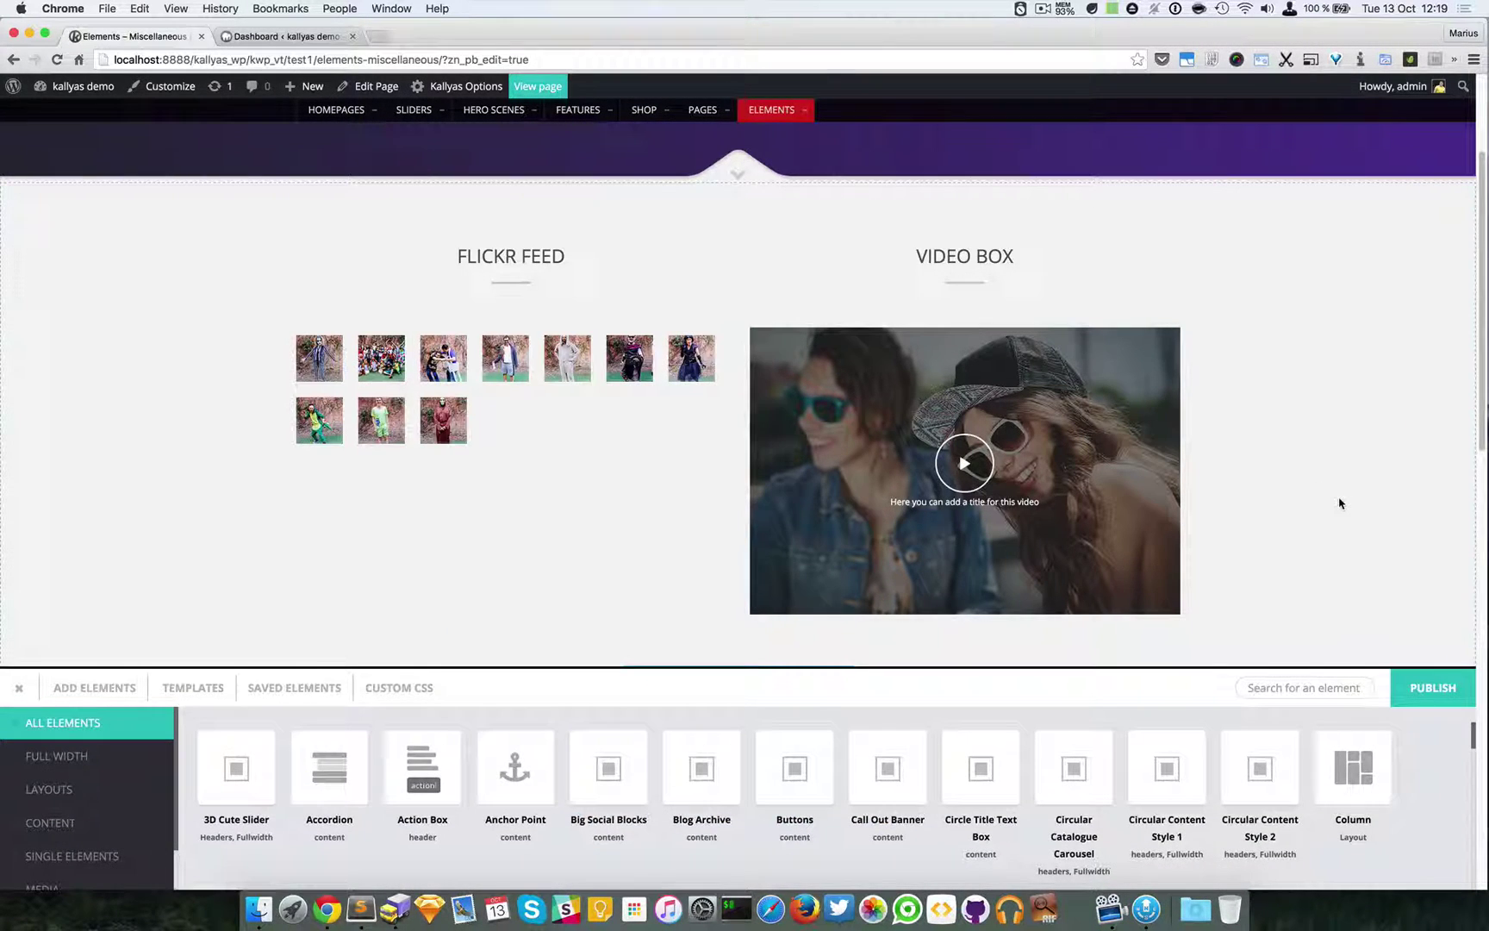
mouse_move(589, 423)
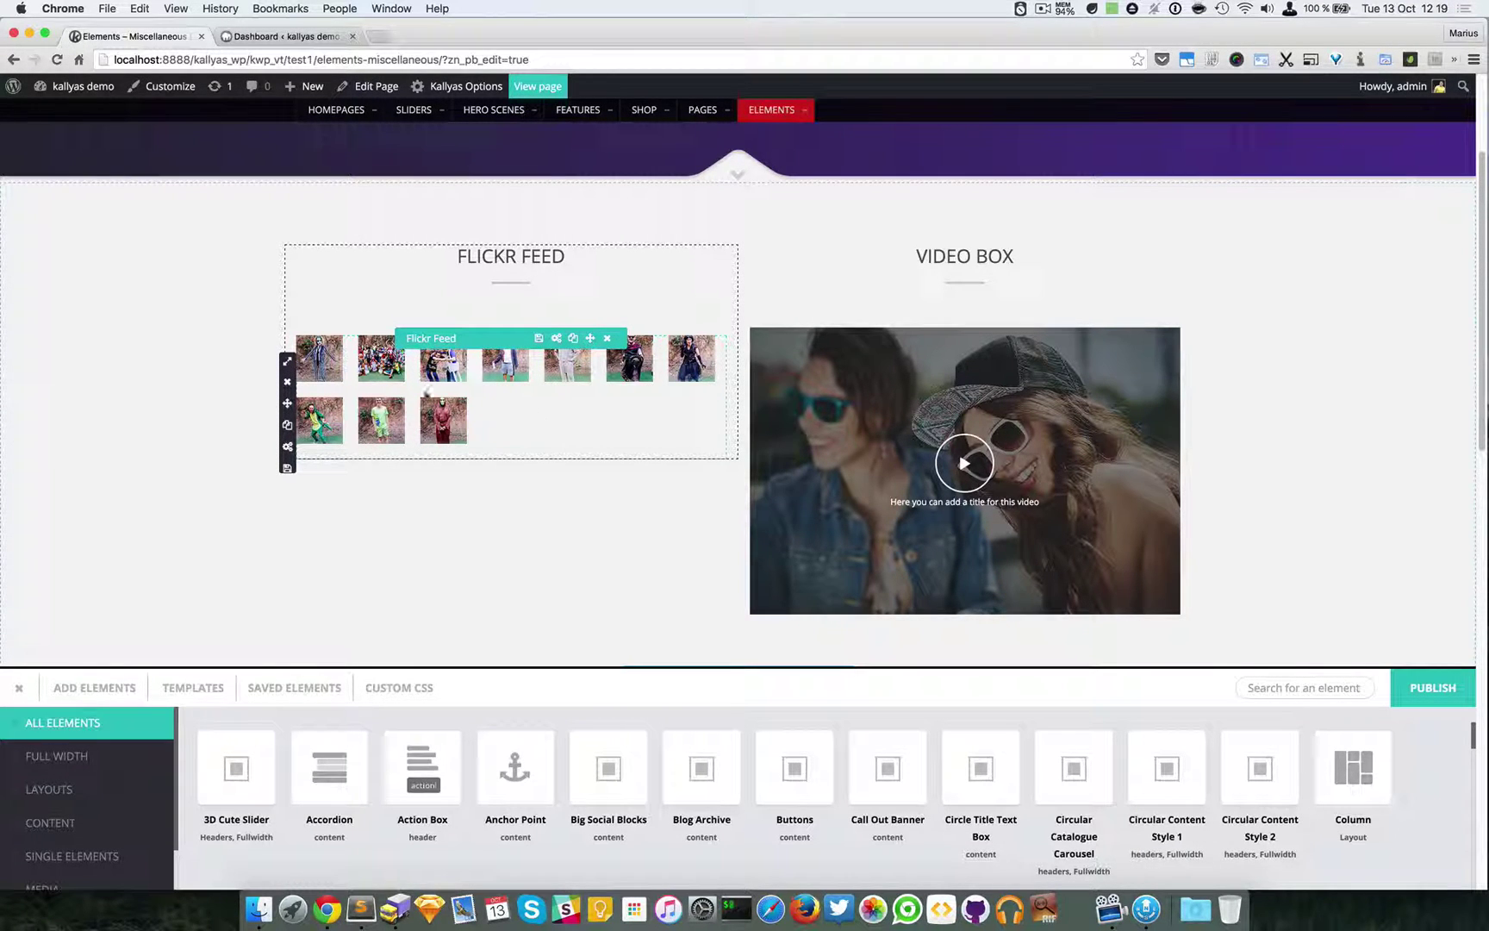
click(555, 338)
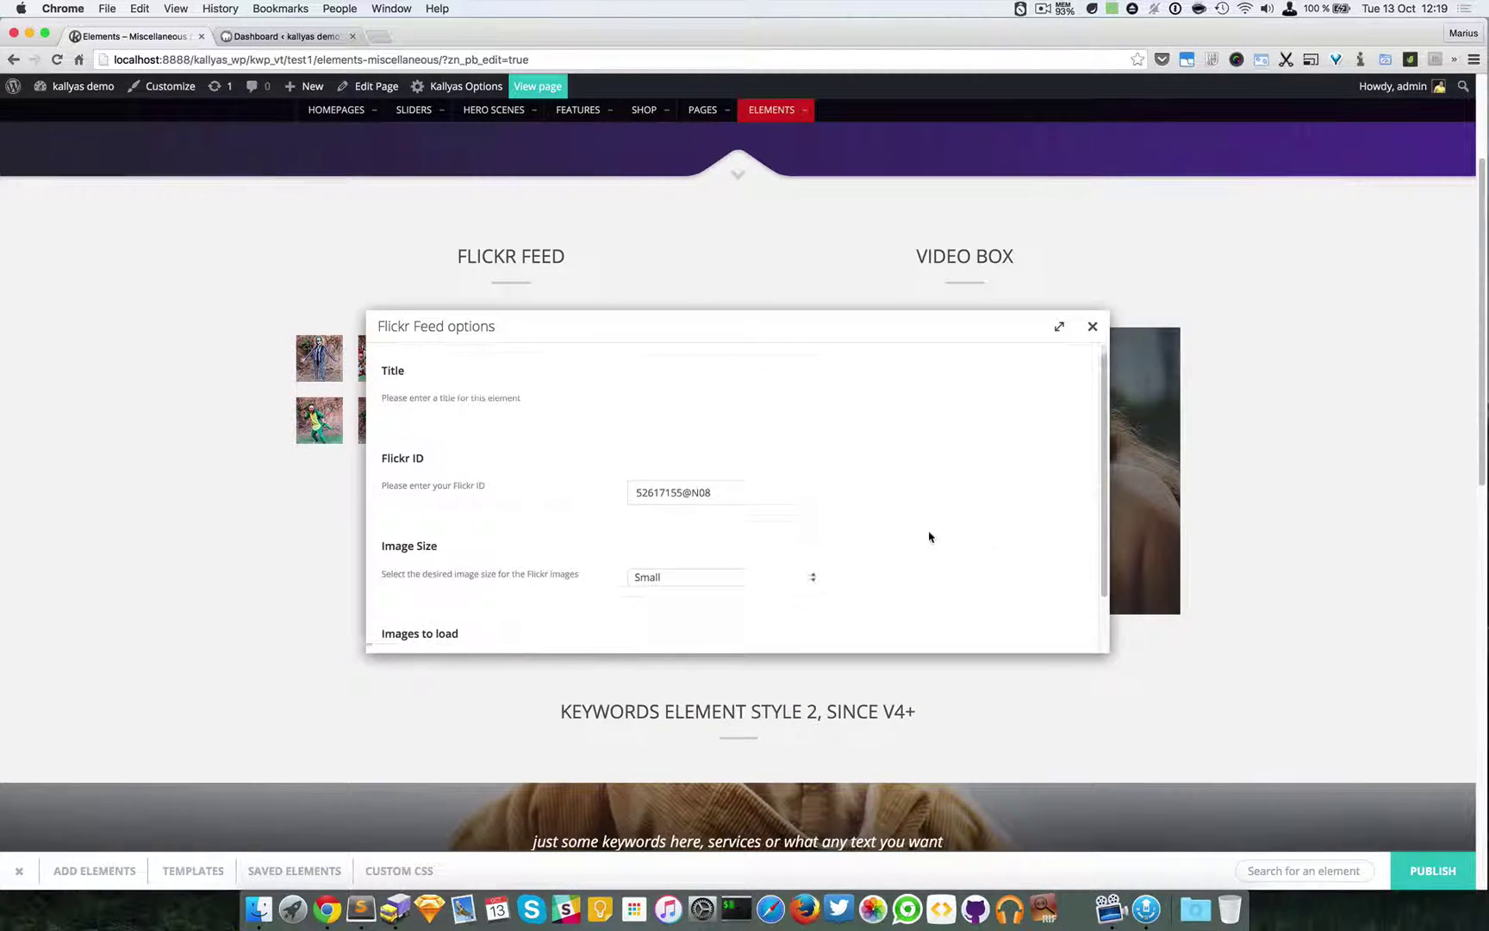
scroll(929, 537, down, 2)
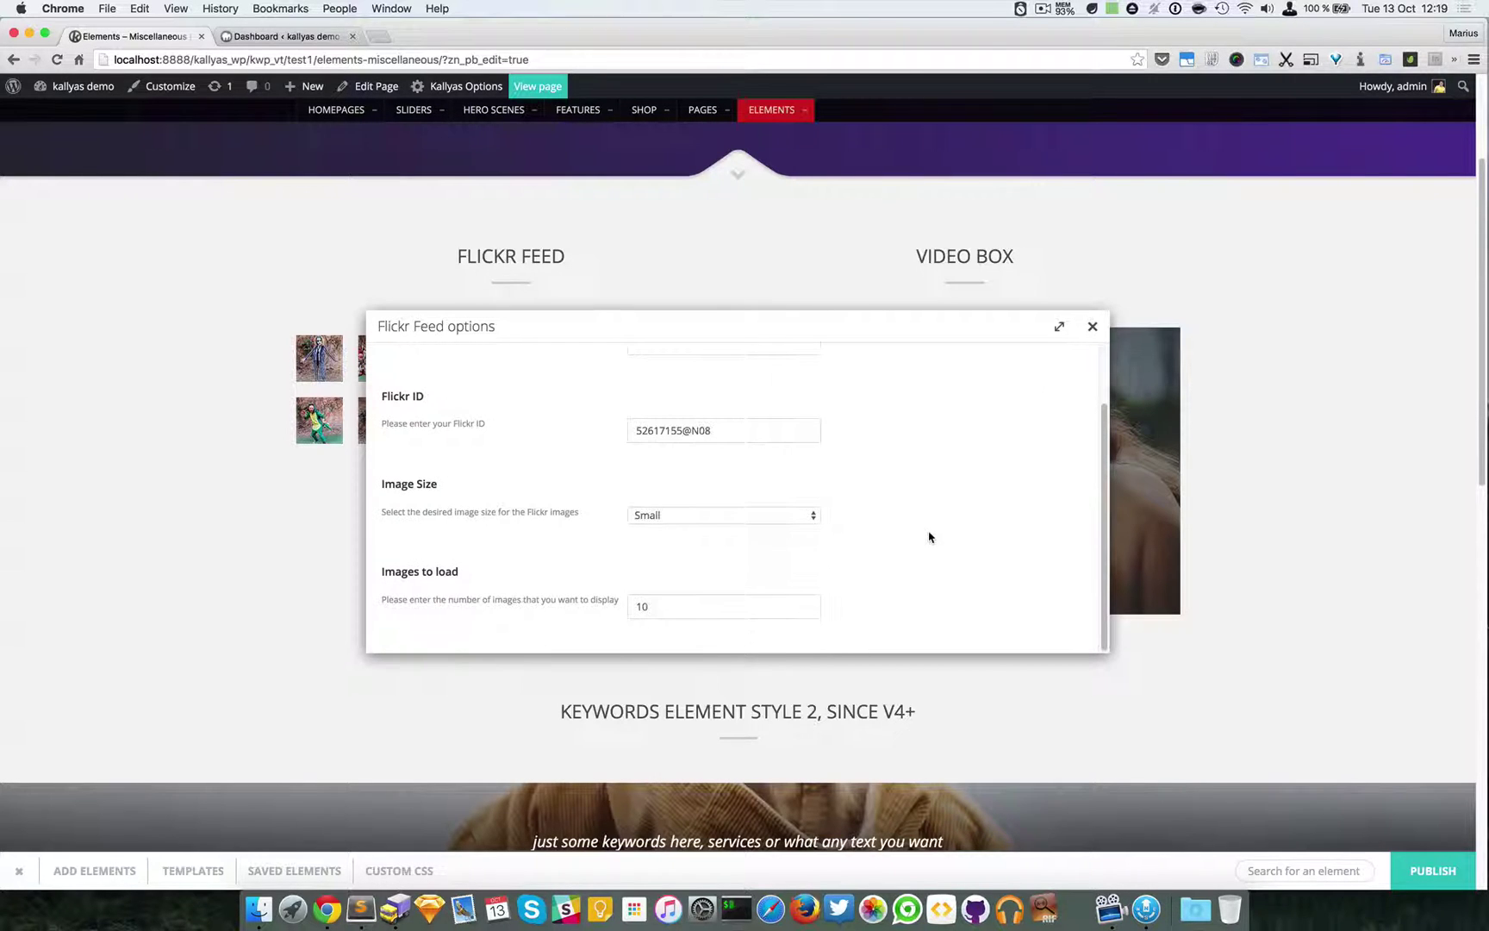
click(1093, 325)
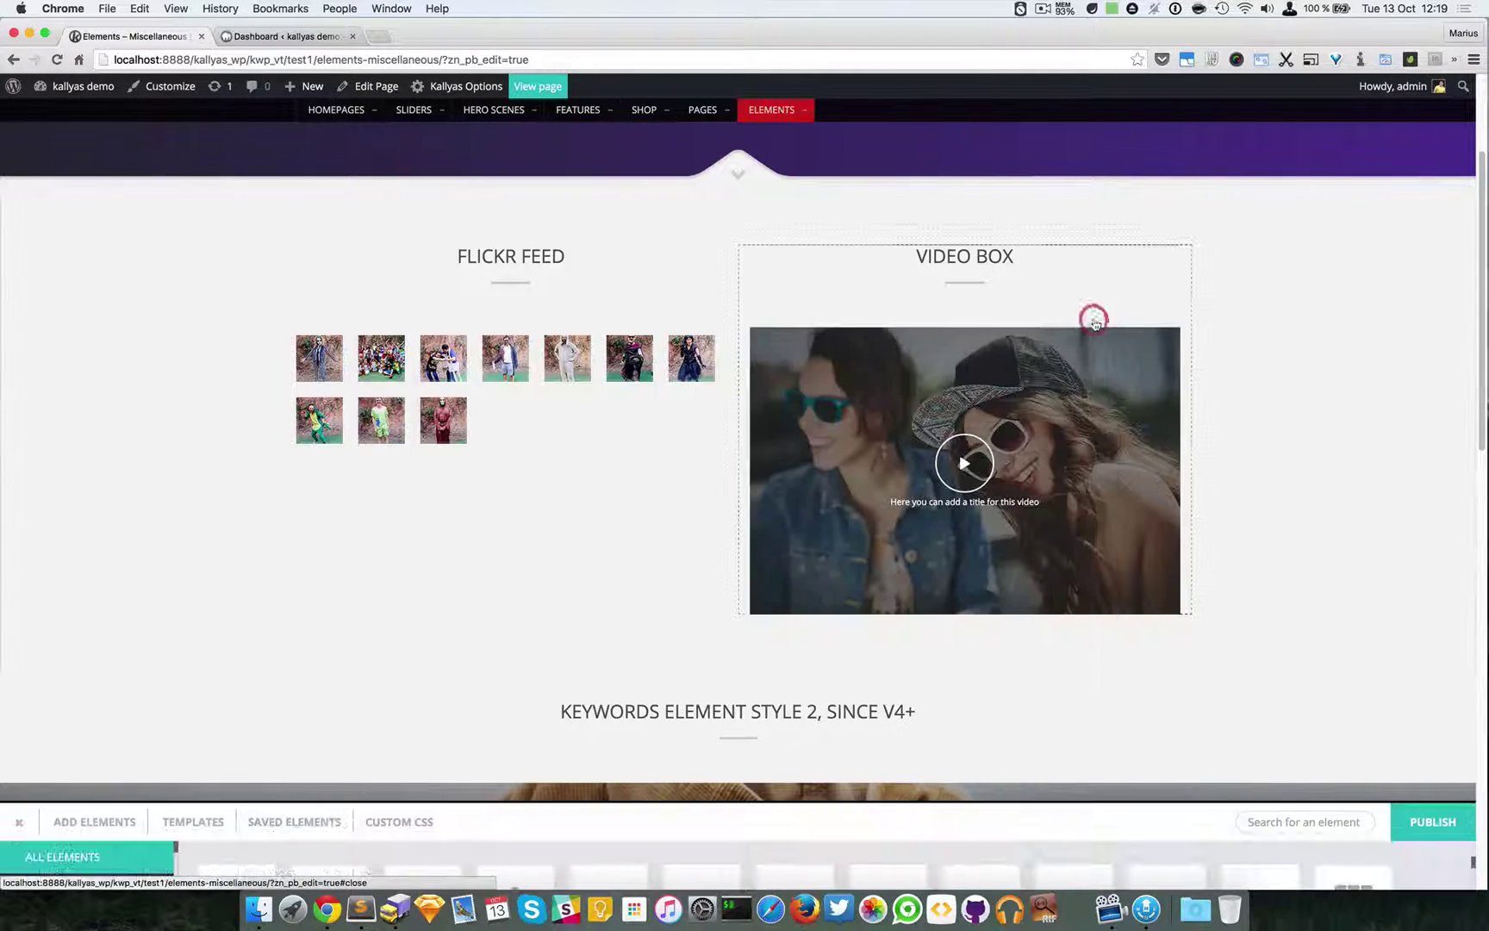